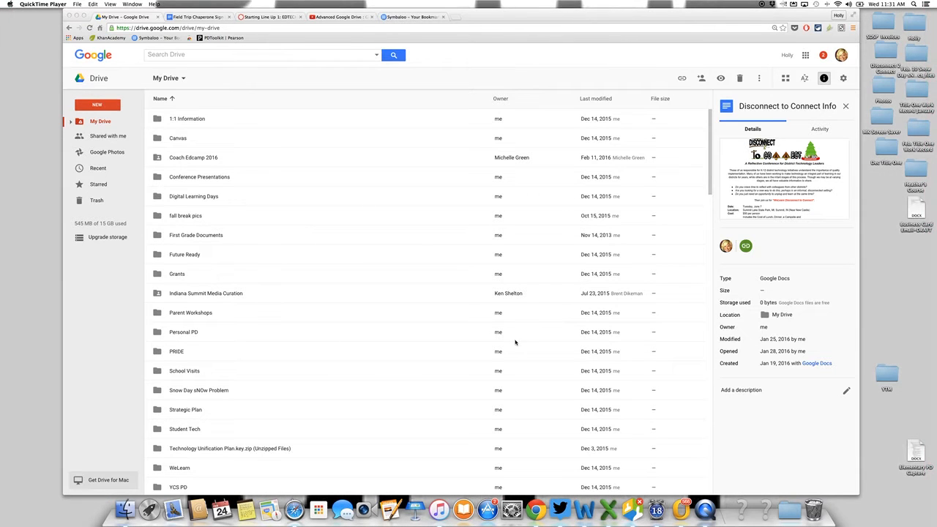
Create a new blank Google Docs document in My Drive.
{"action": "scroll", "coordinate": [515, 342], "scroll_direction": "down", "scroll_amount": 5}
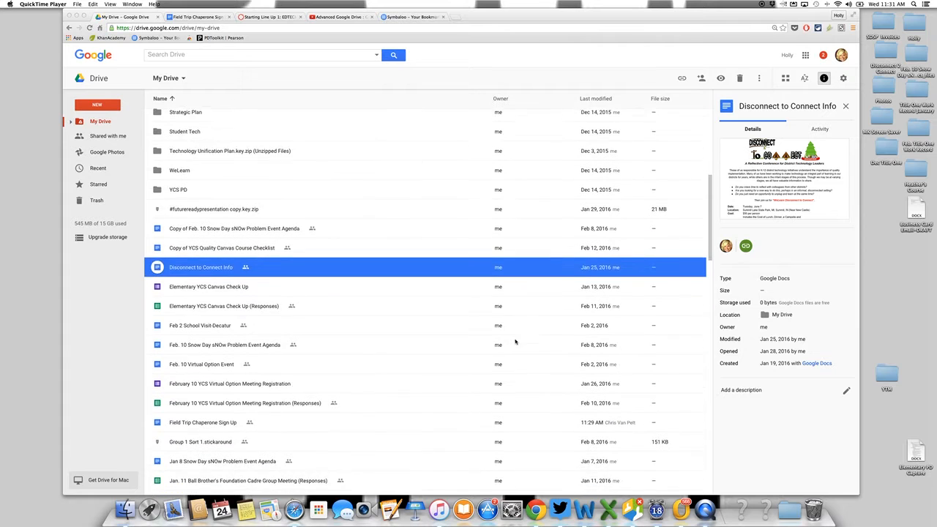
{"action": "scroll", "coordinate": [514, 341], "scroll_direction": "down", "scroll_amount": 1}
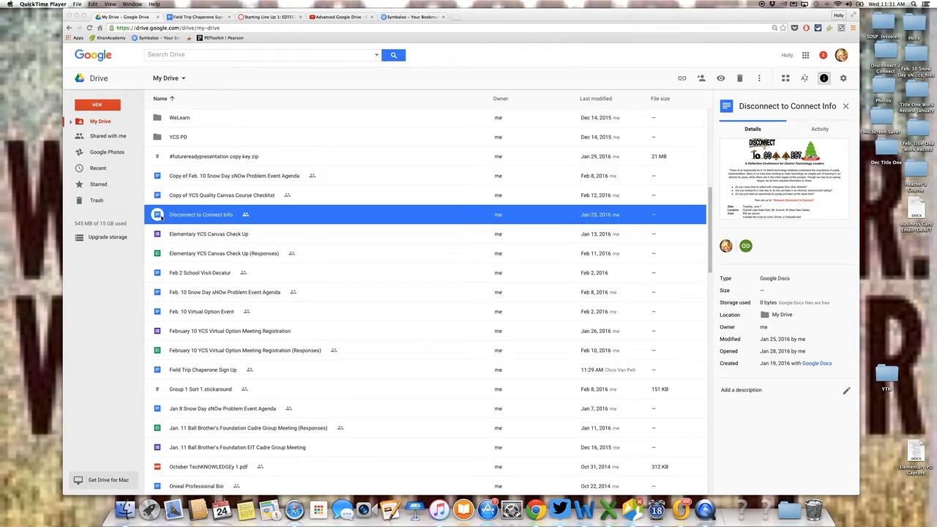
{"action": "scroll", "coordinate": [162, 217], "scroll_direction": "up", "scroll_amount": 4}
{"action": "scroll", "coordinate": [162, 218], "scroll_direction": "up", "scroll_amount": 5}
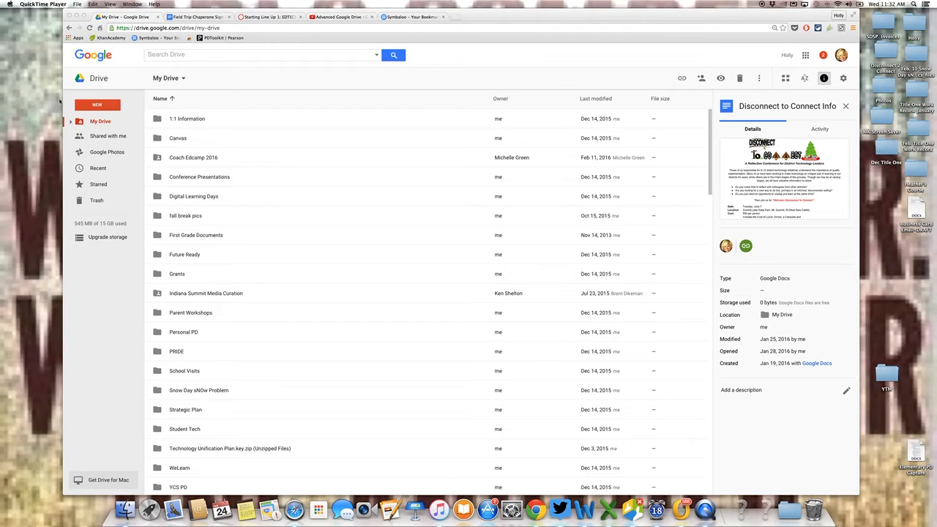
{"action": "left_click", "coordinate": [103, 108]}
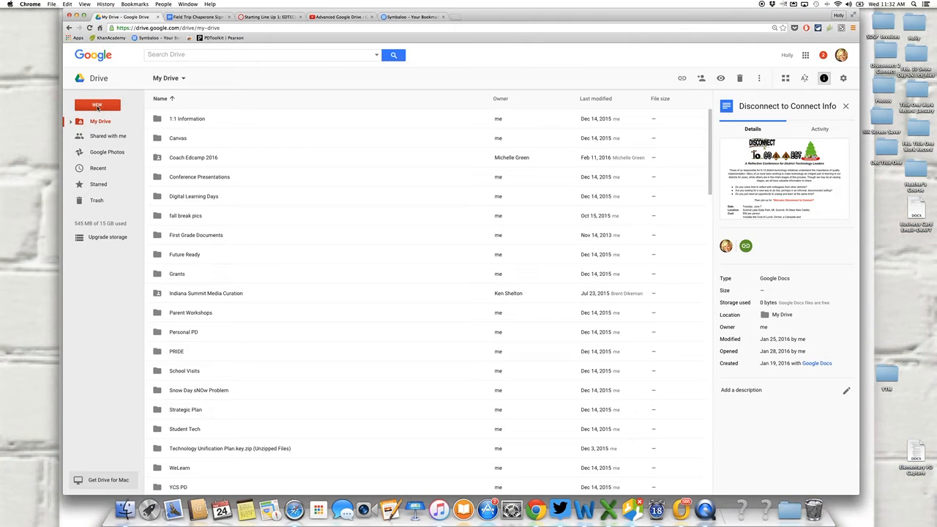
{"action": "left_click", "coordinate": [97, 108]}
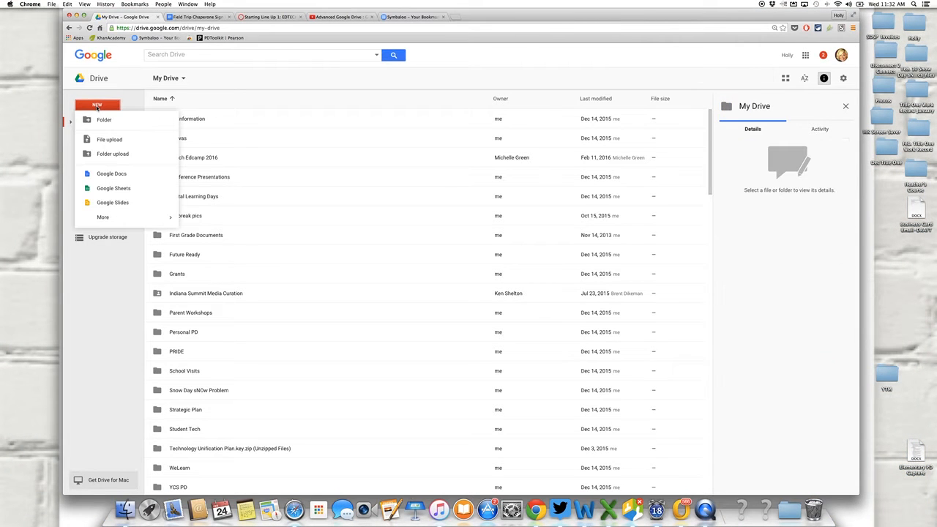
{"action": "left_click", "coordinate": [105, 174]}
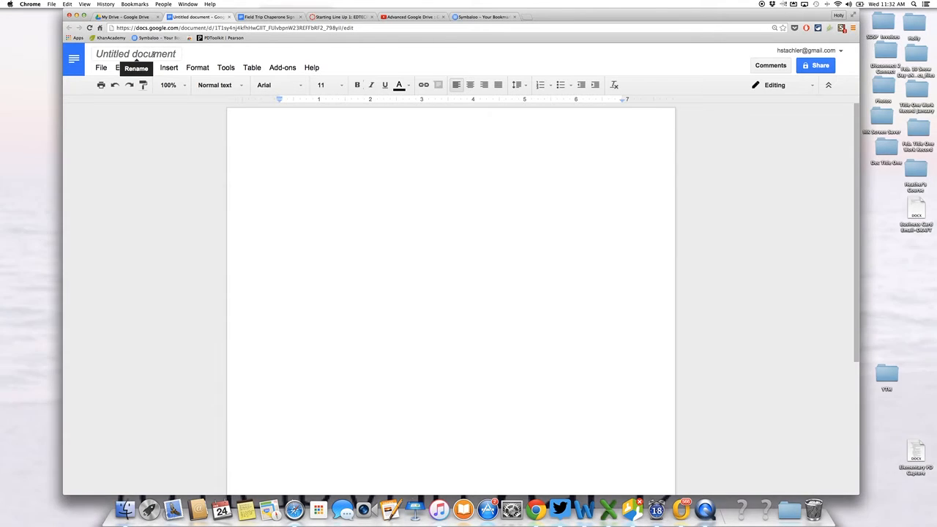
Rename the untitled document as "English Department Meeting Notes".
{"action": "left_click", "coordinate": [135, 55]}
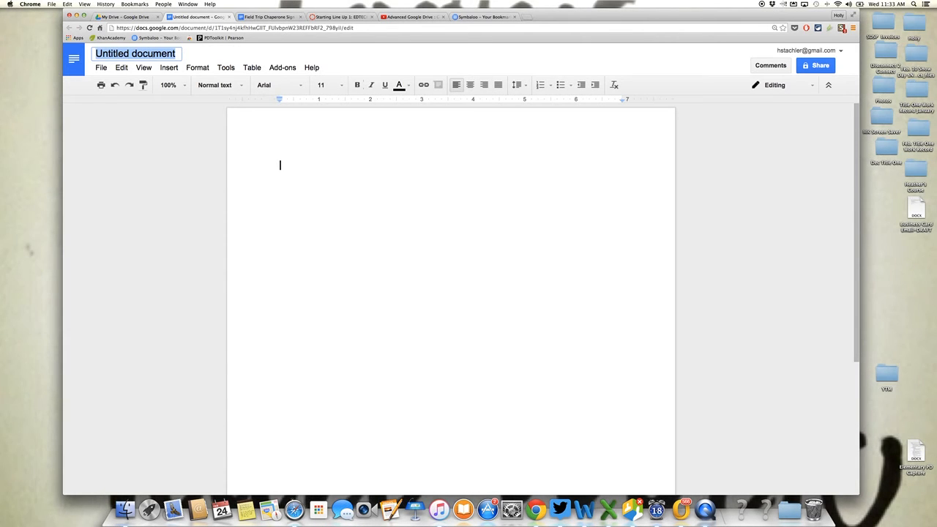
{"action": "left_click", "coordinate": [176, 53]}
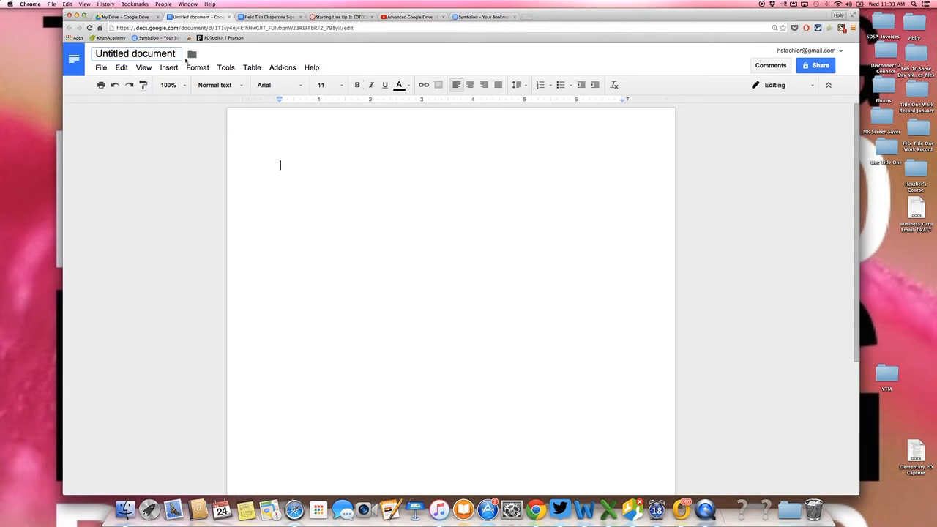
{"action": "left_click", "coordinate": [178, 53]}
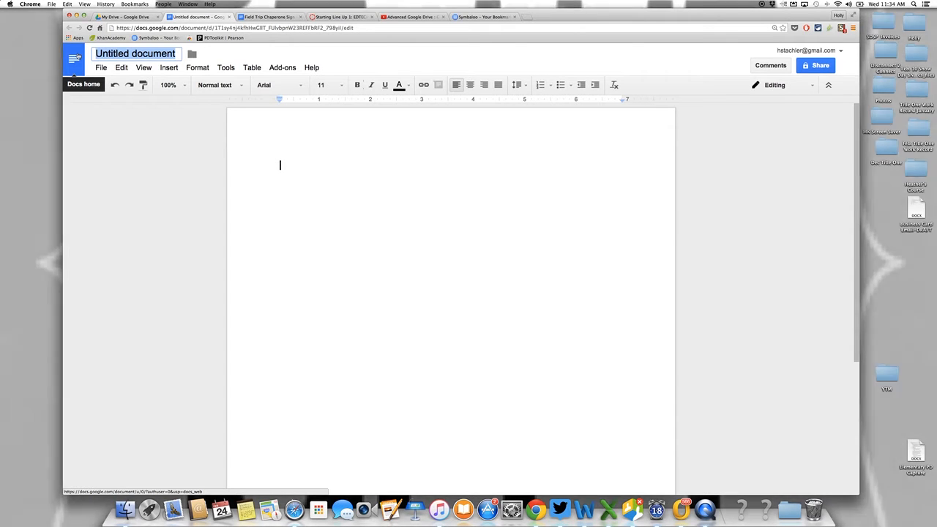
{"action": "type", "text": "English De"}
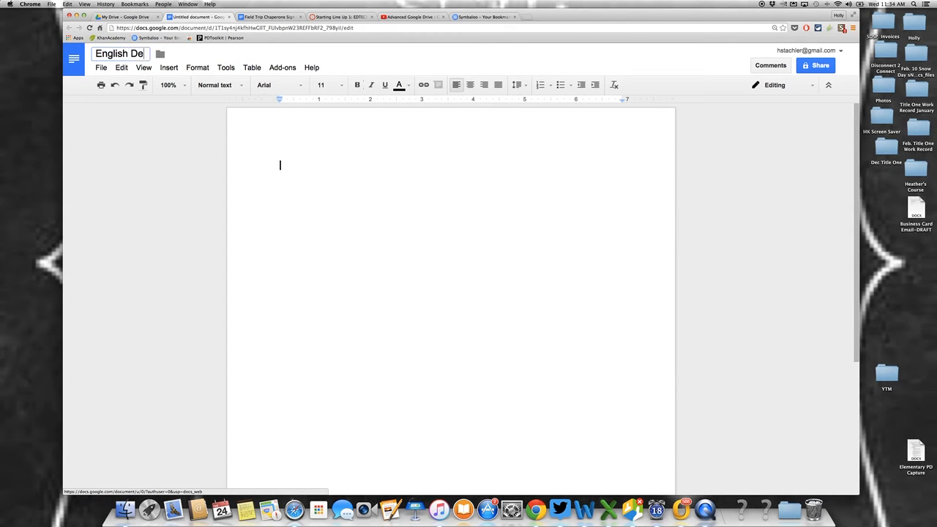
{"action": "type", "text": "partment MEe"}
{"action": "key", "text": "BackSpace"}
{"action": "key", "text": "BackSpace"}
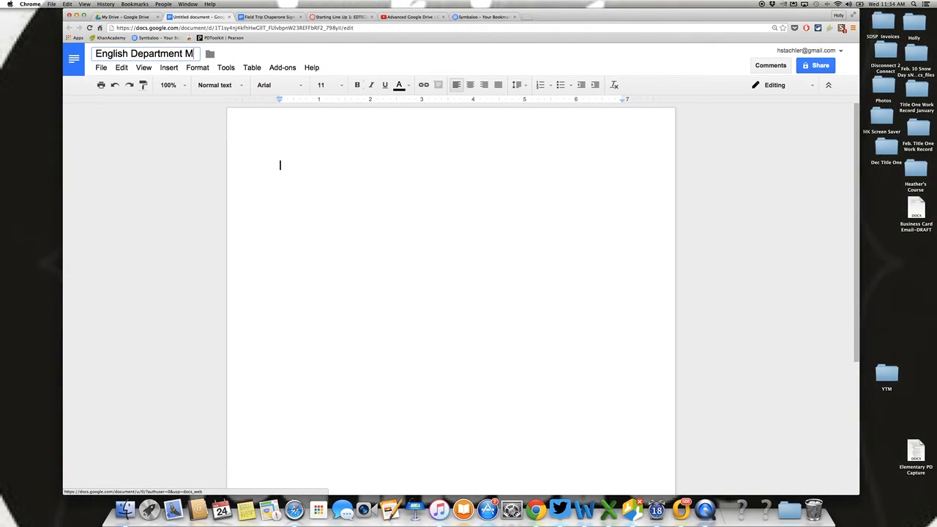
{"action": "type", "text": "eting"}
{"action": "key", "text": "BackSpace"}
{"action": "key", "text": "BackSpace"}
{"action": "key", "text": "BackSpace"}
{"action": "key", "text": "BackSpace"}
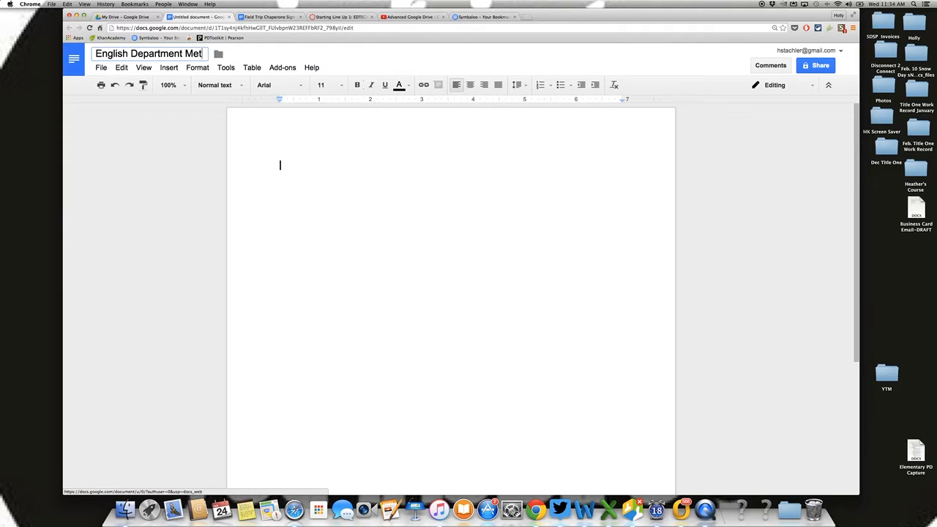
{"action": "type", "text": "eting Notes"}
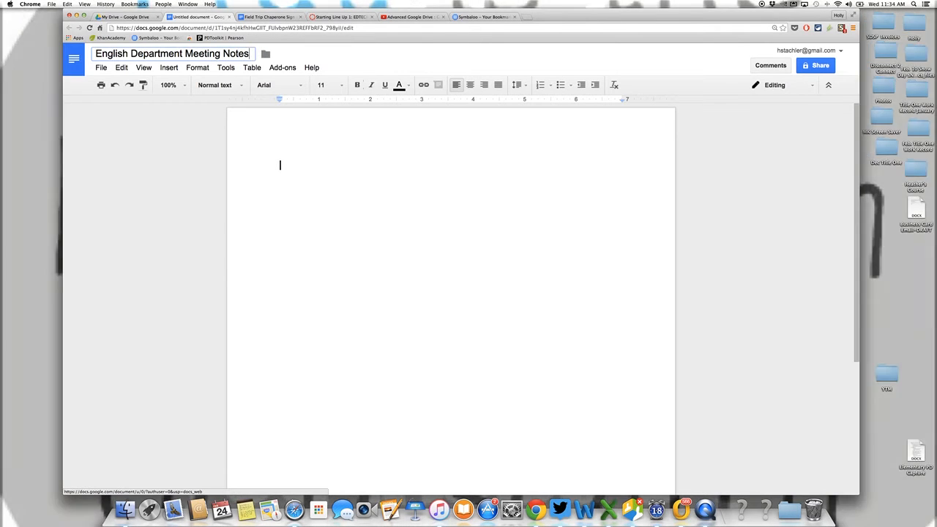
{"action": "key", "text": "Return"}
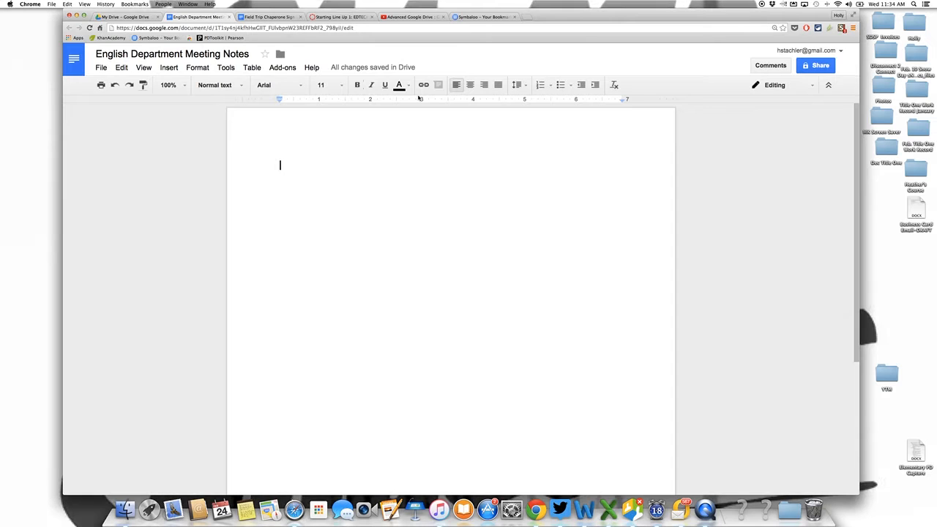
Add the centered, bold, 24-point title "7th-8th Grade English Meeting" on the first line of the document.
{"action": "left_click", "coordinate": [470, 86]}
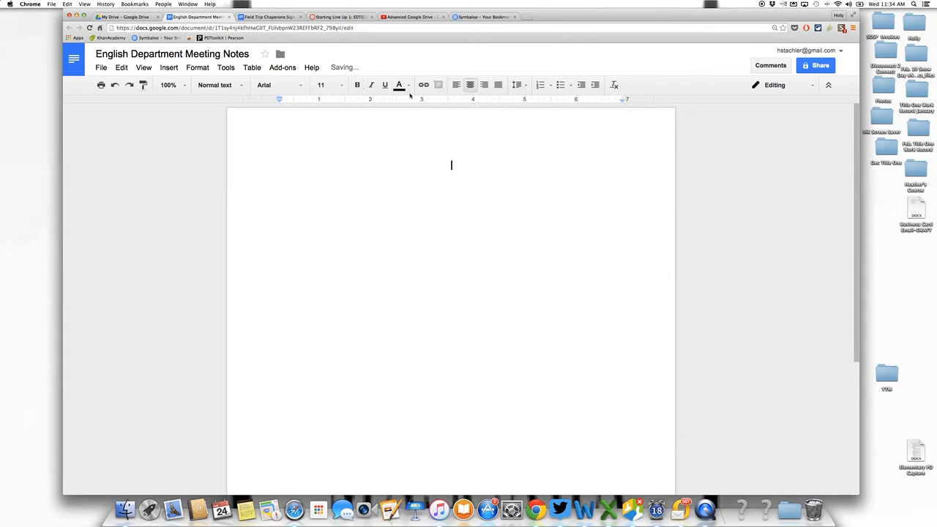
{"action": "left_click", "coordinate": [356, 86]}
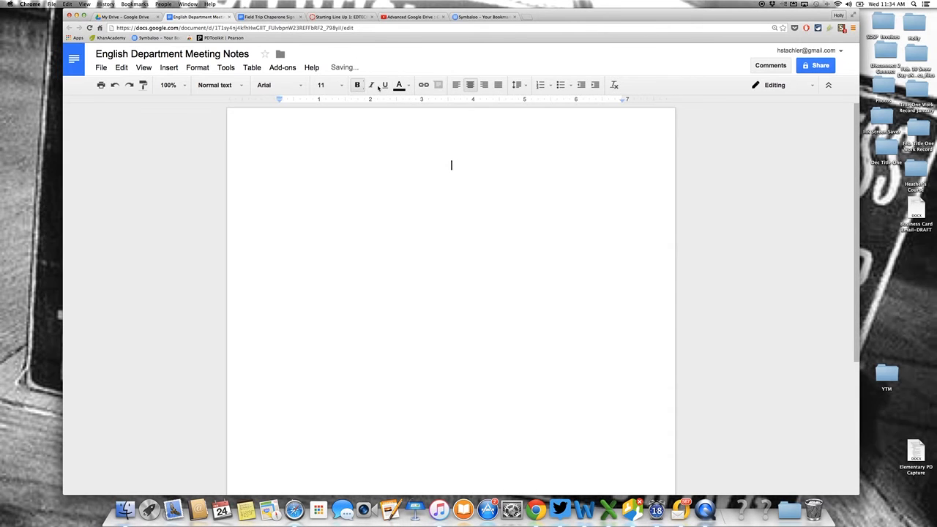
{"action": "left_click", "coordinate": [342, 87]}
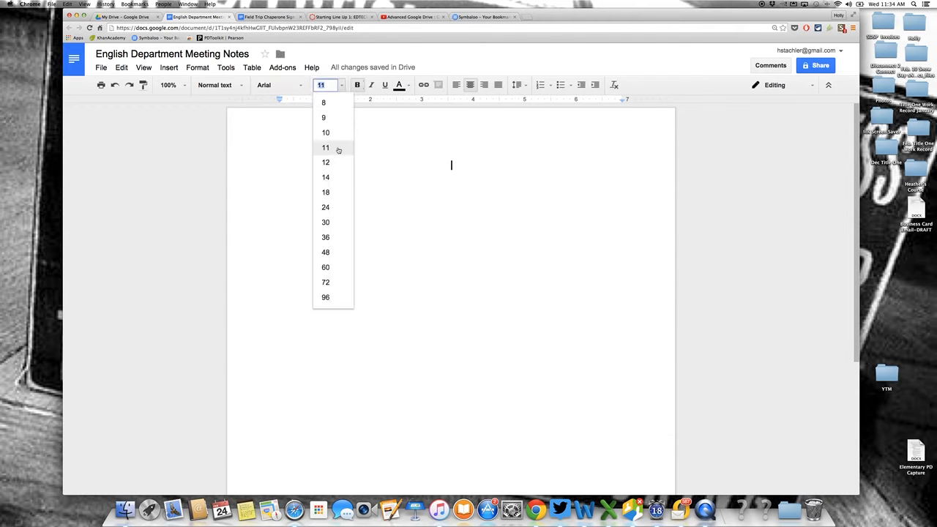
{"action": "left_click", "coordinate": [337, 211]}
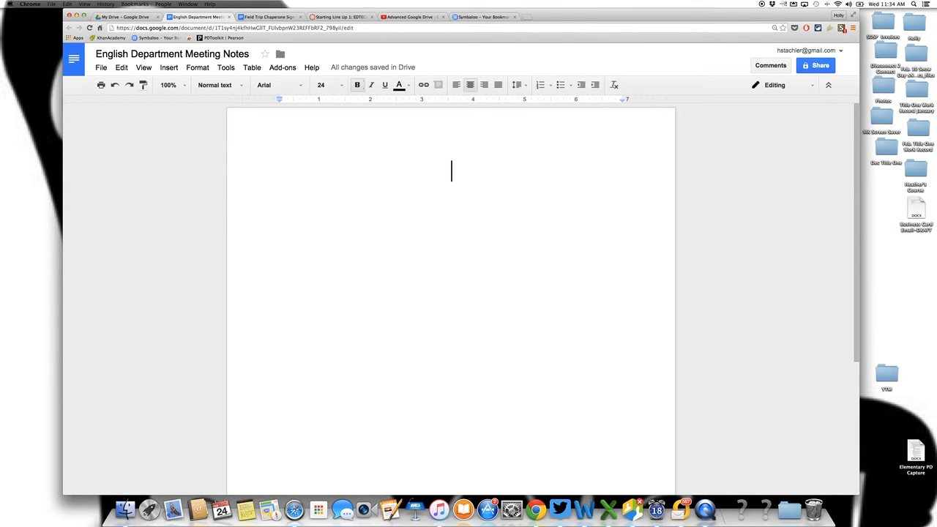
{"action": "type", "text": "7th Grade "}
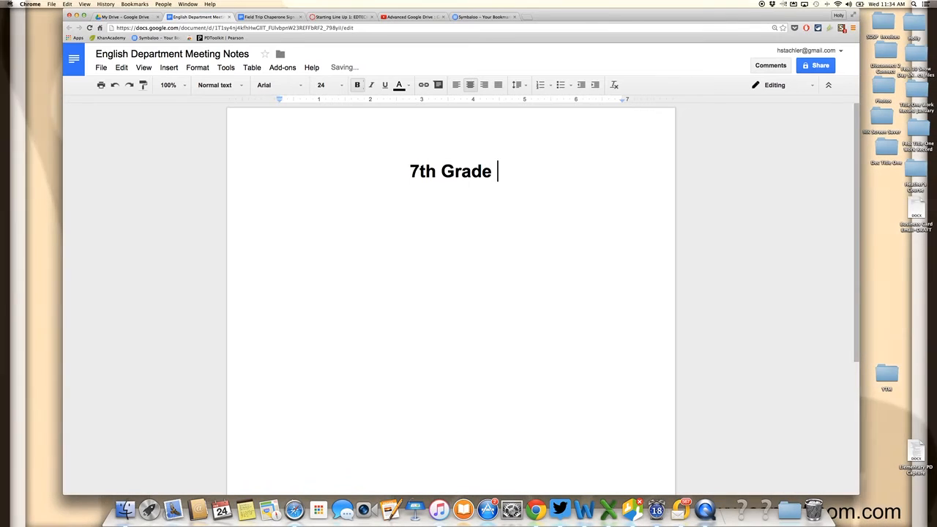
{"action": "type", "text": "English"}
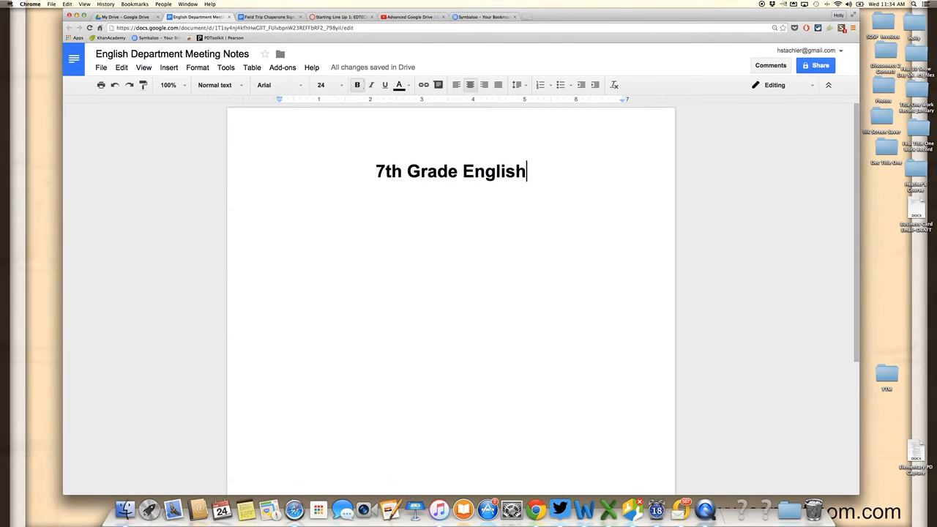
{"action": "left_click", "coordinate": [400, 170]}
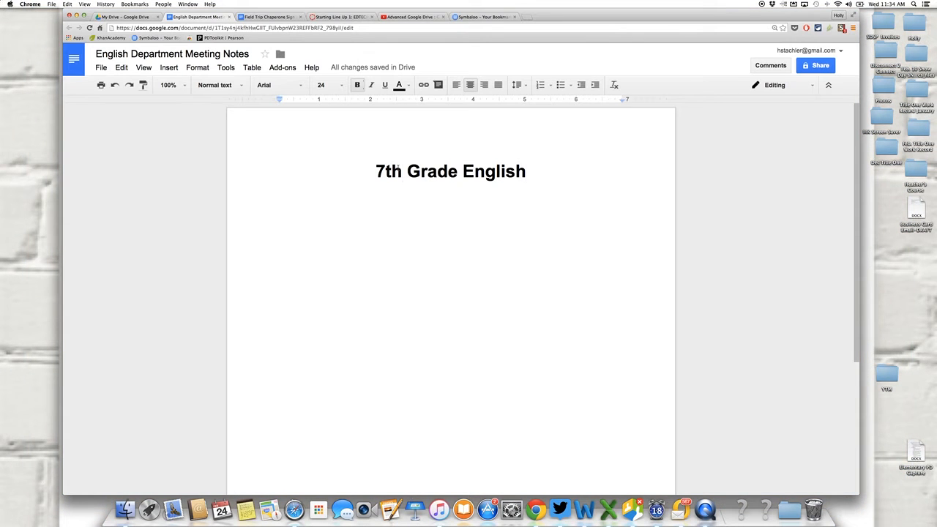
{"action": "type", "text": "-"}
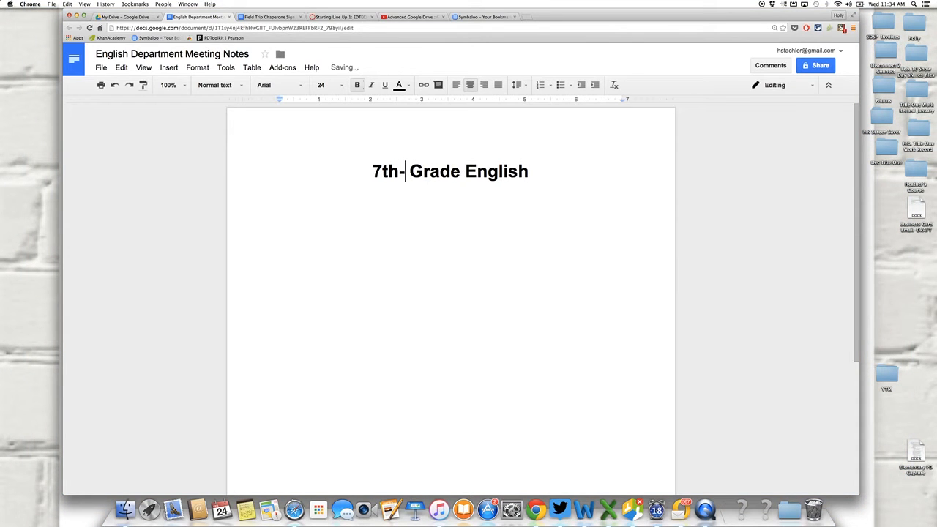
{"action": "type", "text": "8th"}
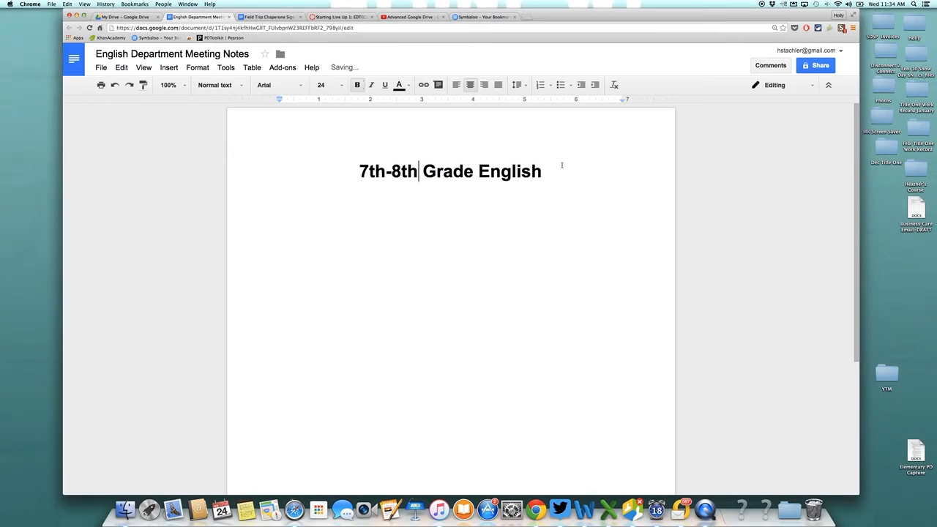
{"action": "left_click", "coordinate": [561, 165]}
{"action": "type", "text": "Meeti"}
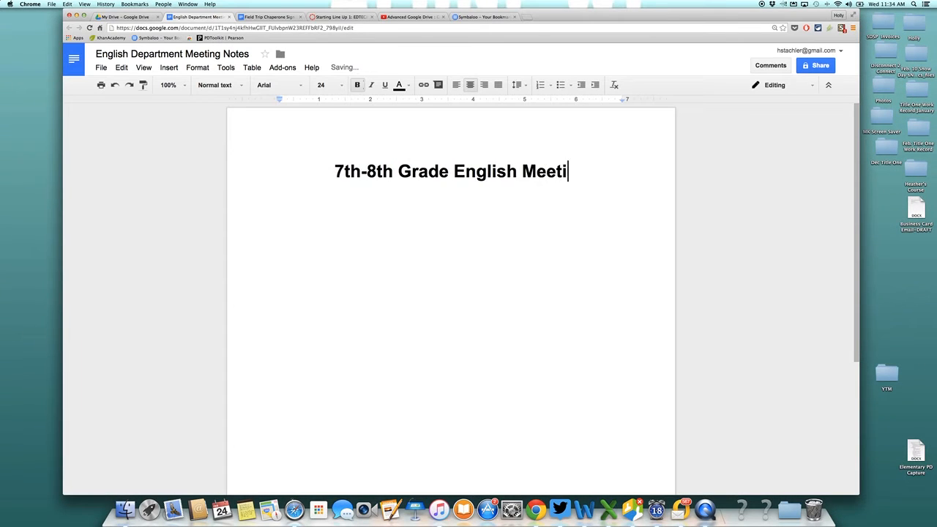
{"action": "type", "text": "ng"}
Add a left-aligned, 18-point heading "Upcoming Field Trips" below the title, leaving blank lines above and beneath it.
{"action": "key", "text": "Return"}
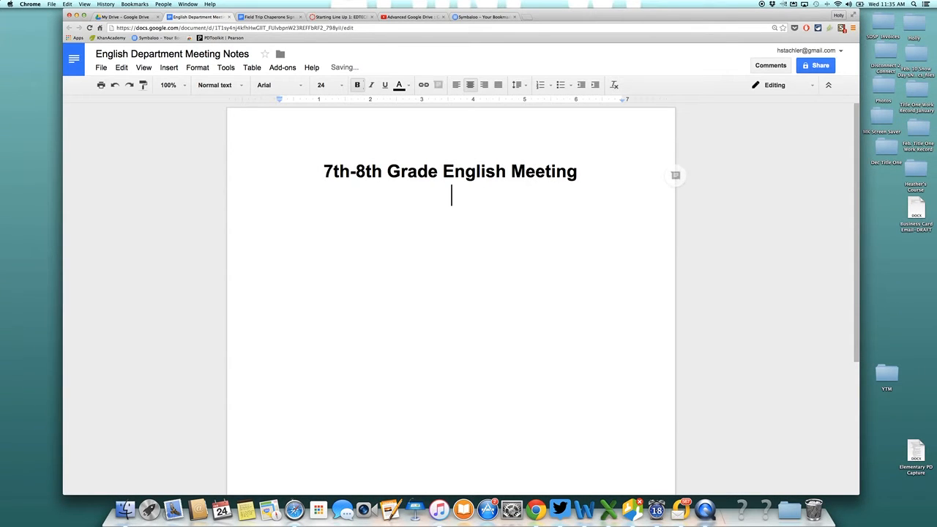
{"action": "key", "text": "Return"}
{"action": "key", "text": "super+shift+l"}
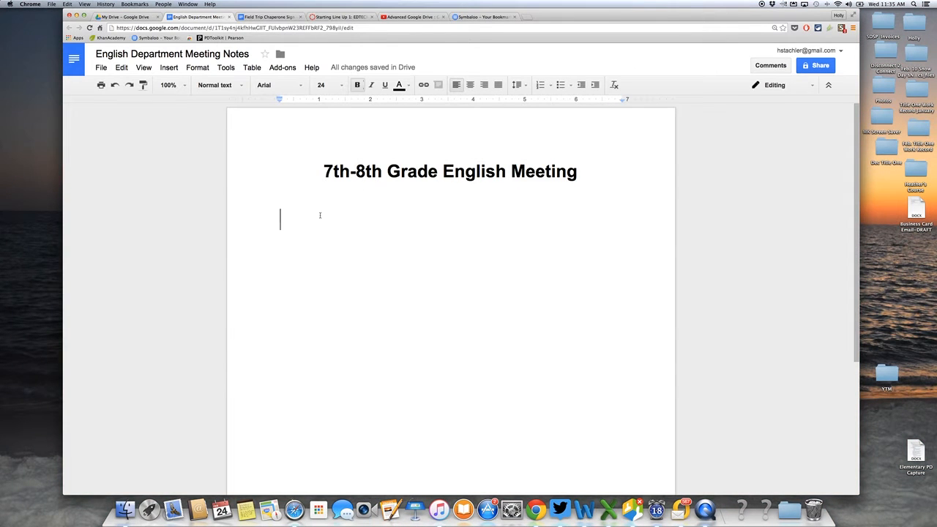
{"action": "left_click", "coordinate": [330, 85]}
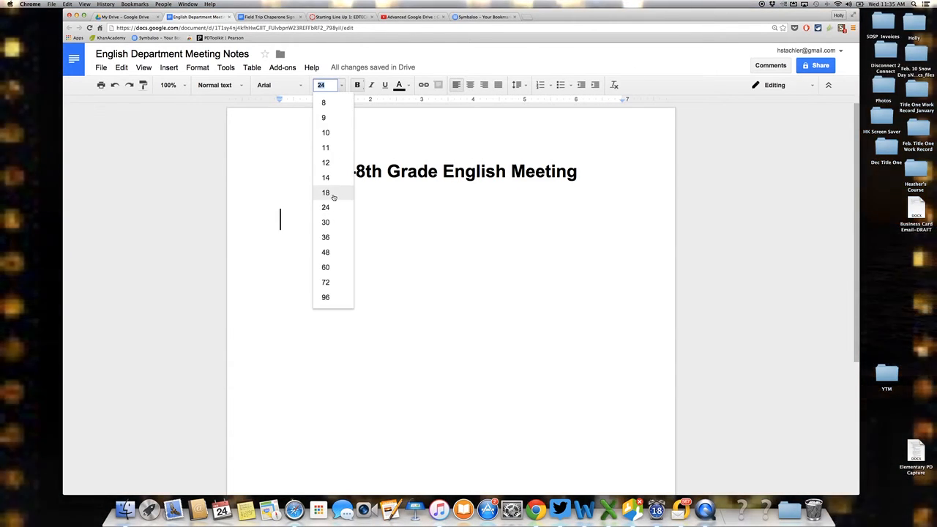
{"action": "left_click", "coordinate": [331, 192]}
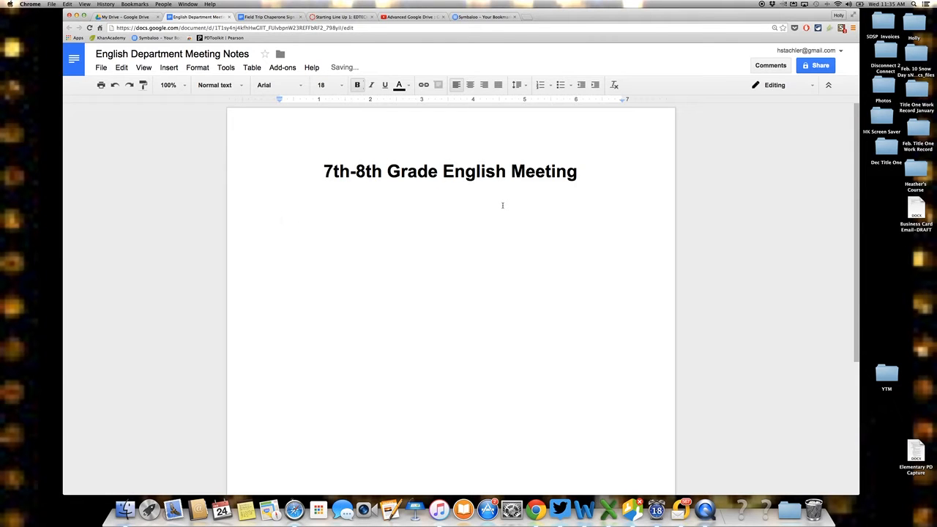
{"action": "type", "text": "Upco"}
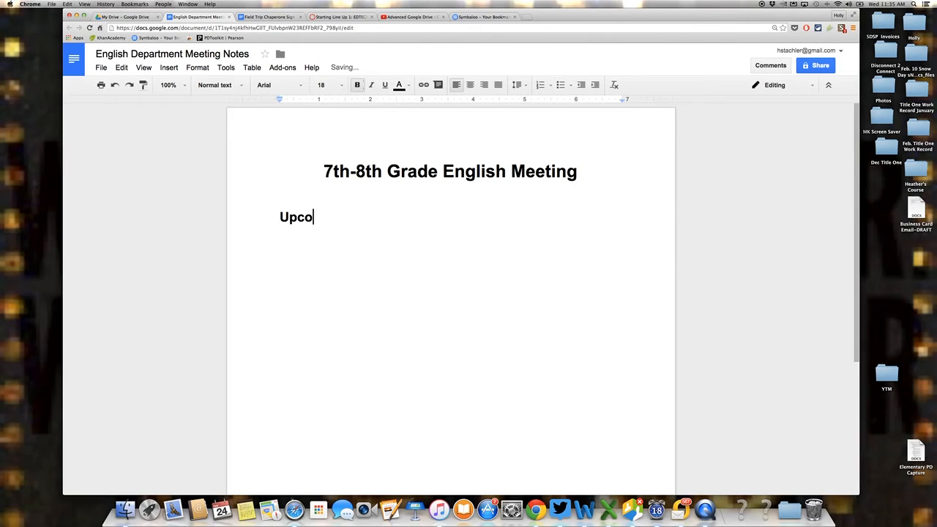
{"action": "type", "text": "ming Field"}
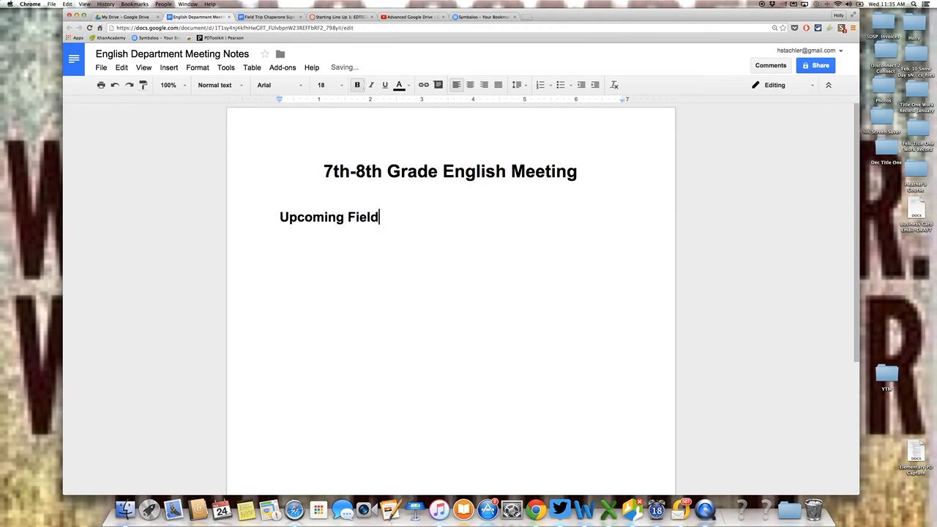
{"action": "type", "text": " Trips"}
{"action": "key", "text": "Return"}
{"action": "key", "text": "Return"}
{"action": "key", "text": "Return"}
{"action": "key", "text": "Return"}
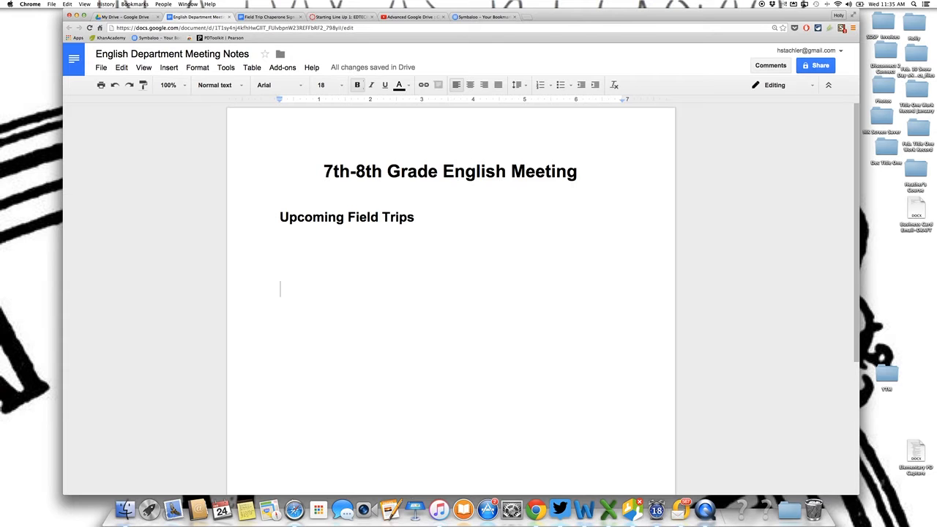
Add the heading "Data Review" below the field trips section, leaving blank space after it.
{"action": "type", "text": "Data Re"}
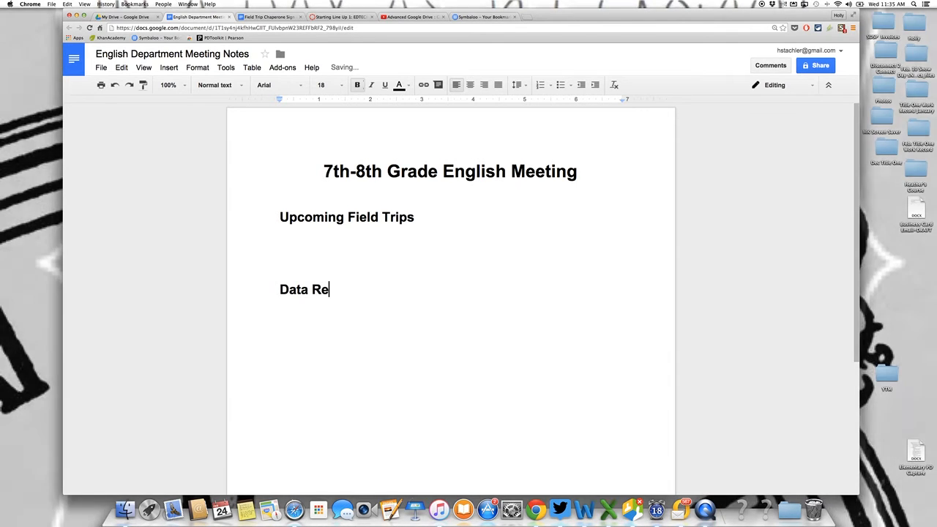
{"action": "type", "text": "view"}
{"action": "key", "text": "Return"}
{"action": "key", "text": "Return"}
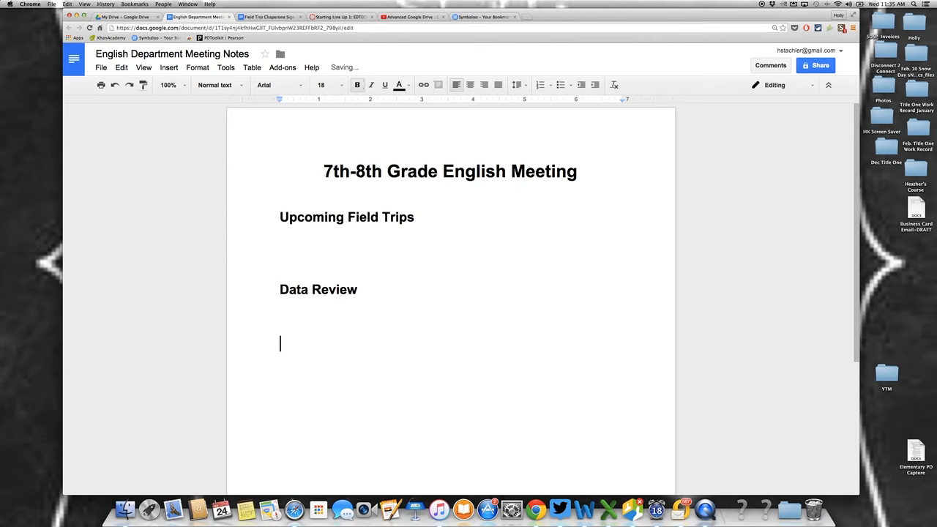
Add the heading "Next Department Meeting" below the Data Review section.
{"action": "type", "text": "Next D"}
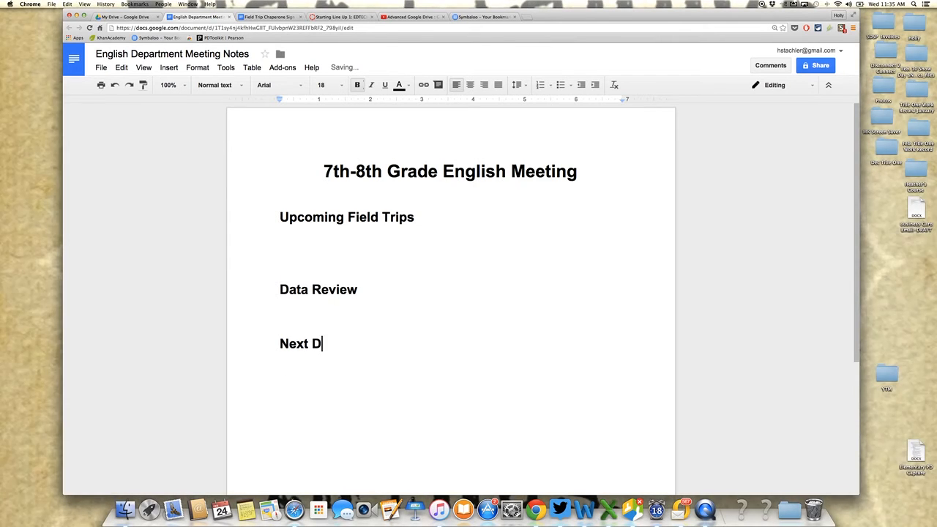
{"action": "type", "text": "epart"}
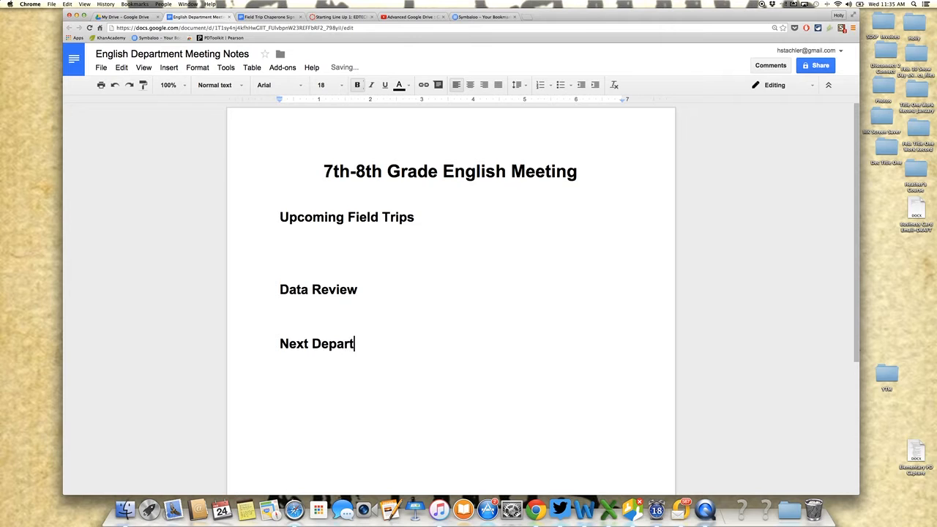
{"action": "type", "text": "ment Meeting"}
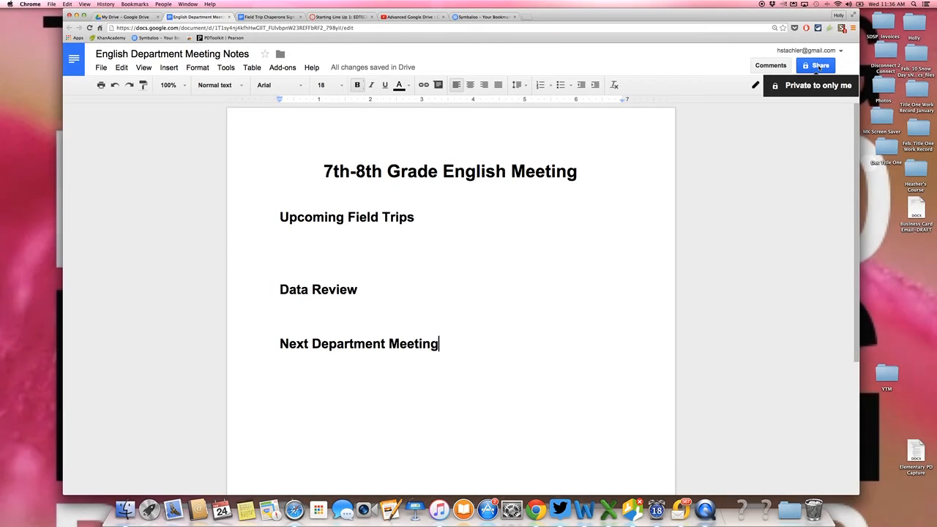
Turn on link sharing for the document so anyone with the link can edit, and copy the sharing link.
{"action": "left_click", "coordinate": [820, 66]}
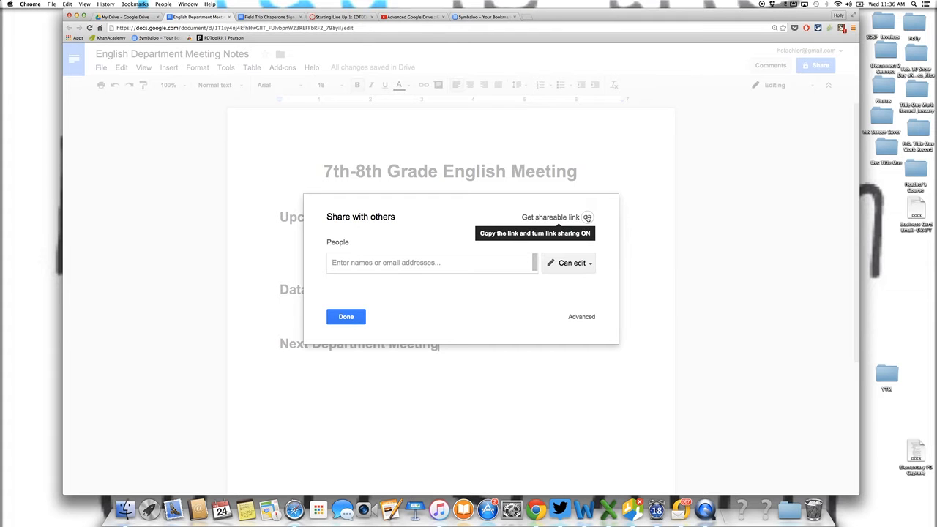
{"action": "left_click", "coordinate": [588, 218]}
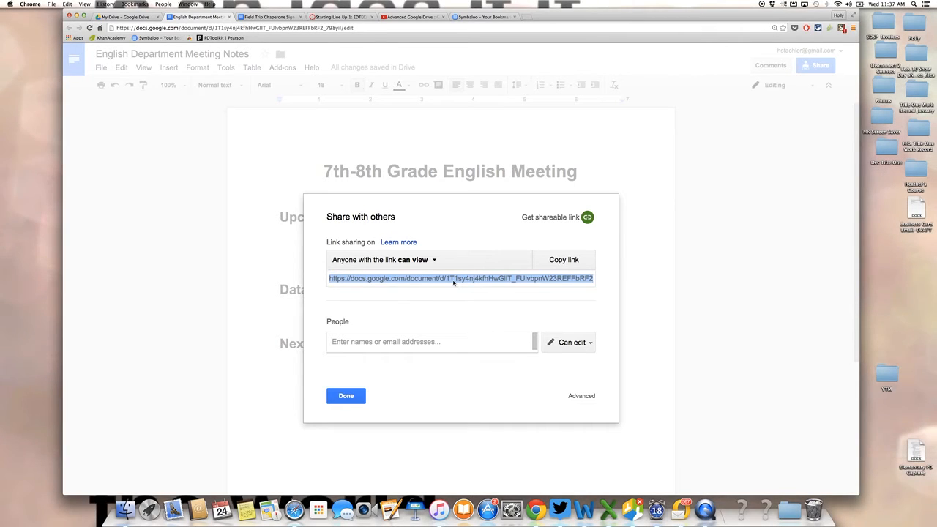
{"action": "left_click", "coordinate": [432, 261]}
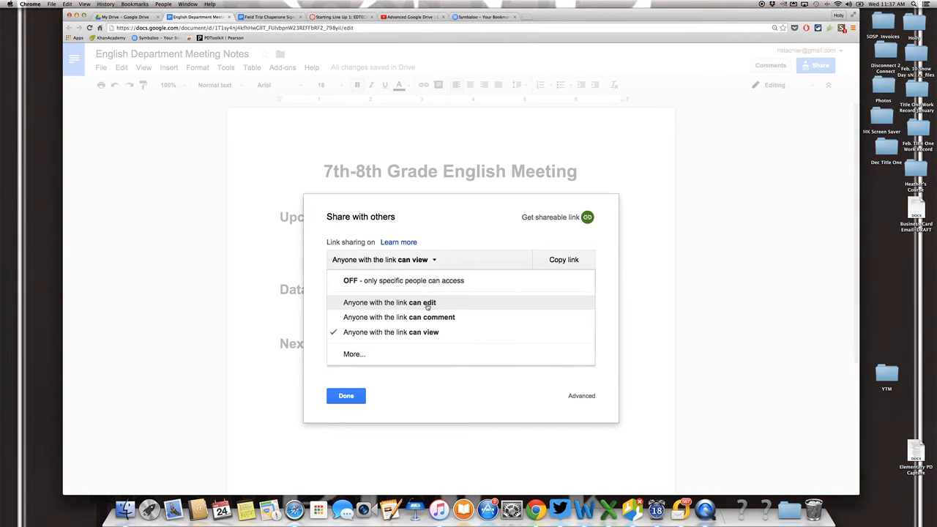
{"action": "left_click", "coordinate": [428, 303]}
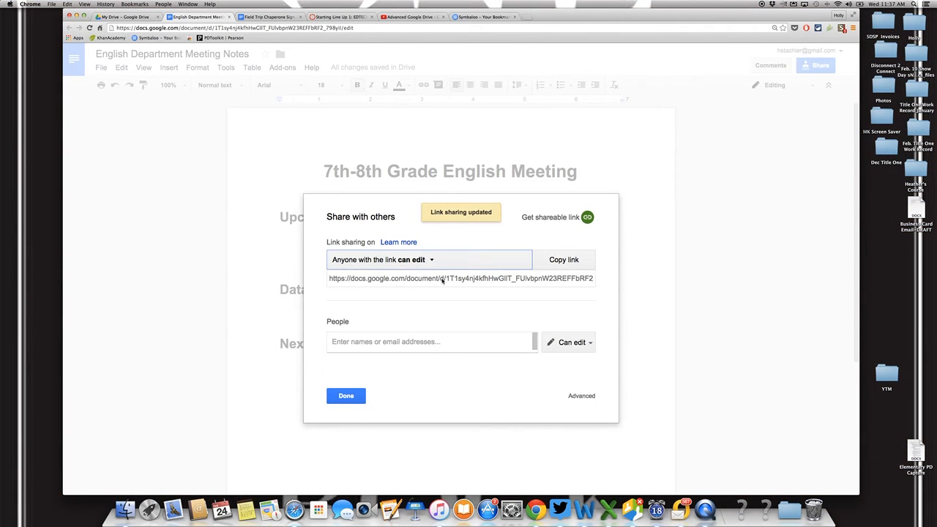
{"action": "left_click", "coordinate": [442, 281]}
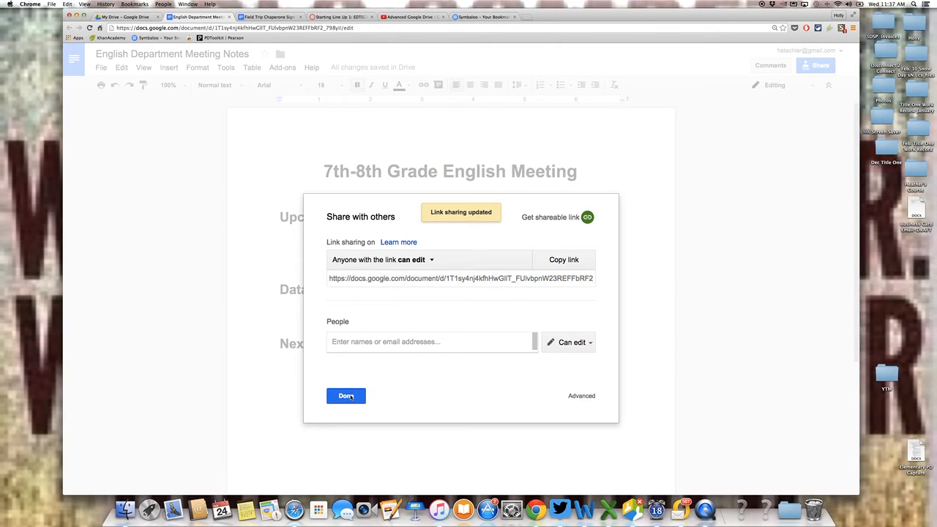
{"action": "left_click", "coordinate": [348, 396]}
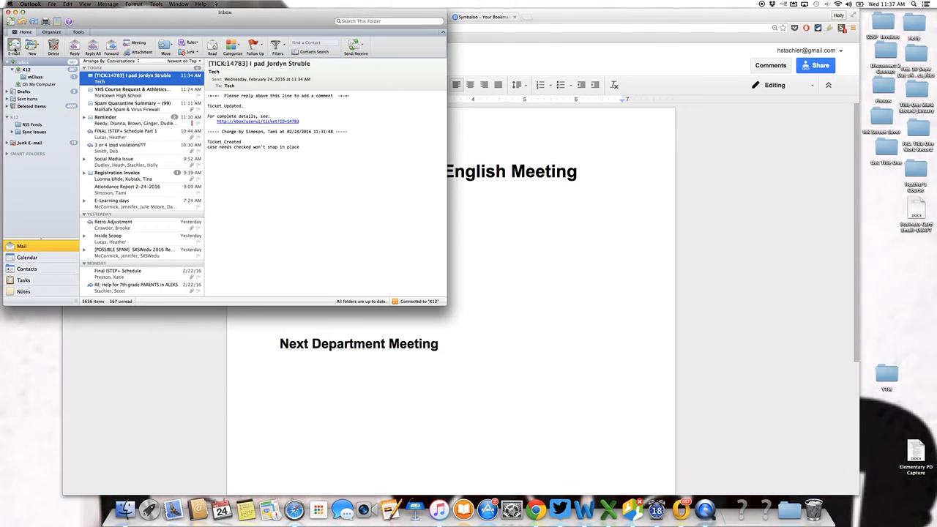
In Outlook, send the colleague a new email without a subject containing the pasted document link, then minimize the inbox.
{"action": "left_click", "coordinate": [14, 48]}
{"action": "type", "text": "cv"}
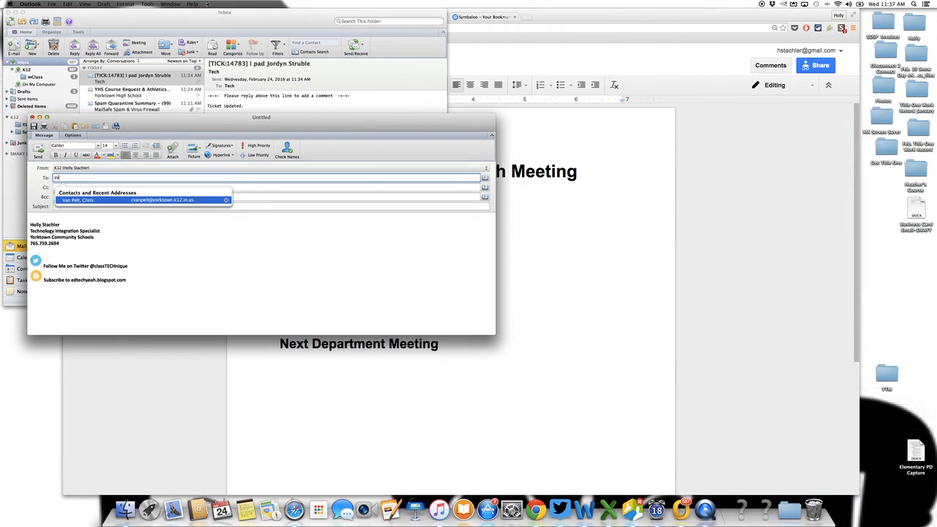
{"action": "key", "text": "Return"}
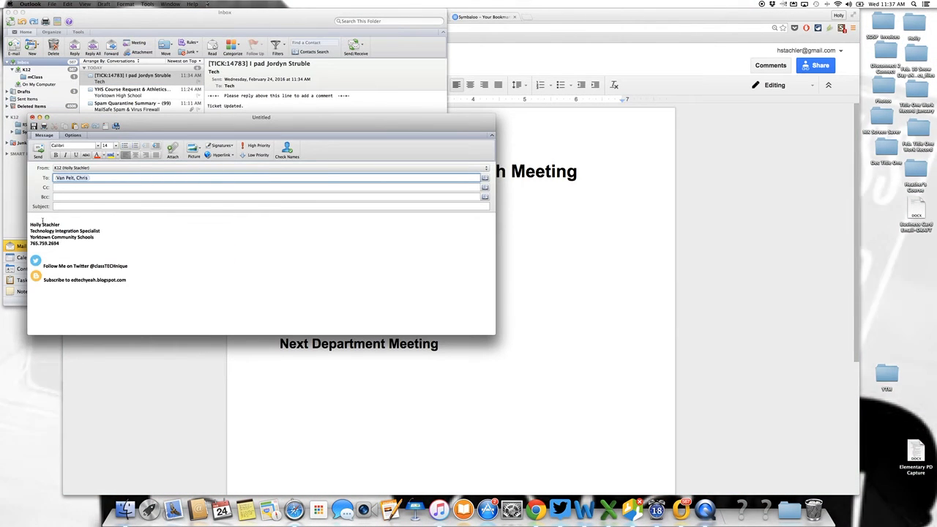
{"action": "key", "text": "super+v"}
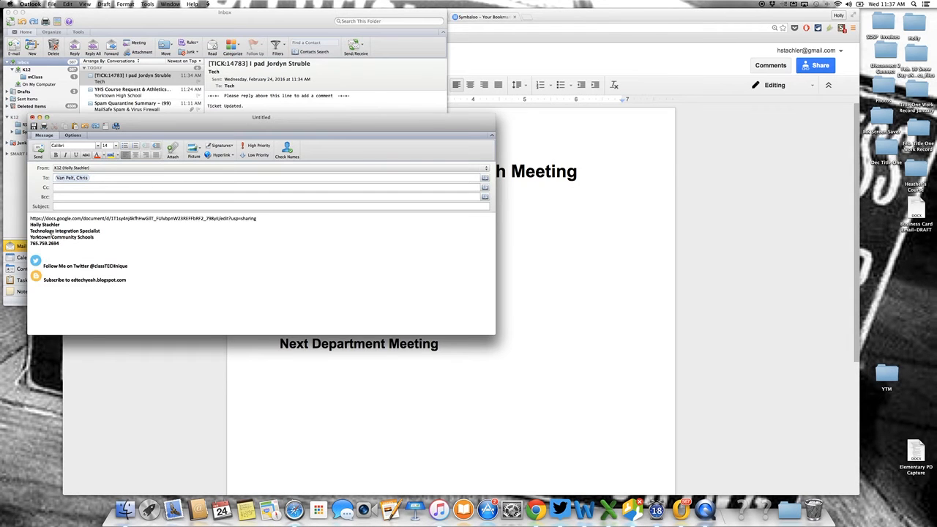
{"action": "key", "text": "Return"}
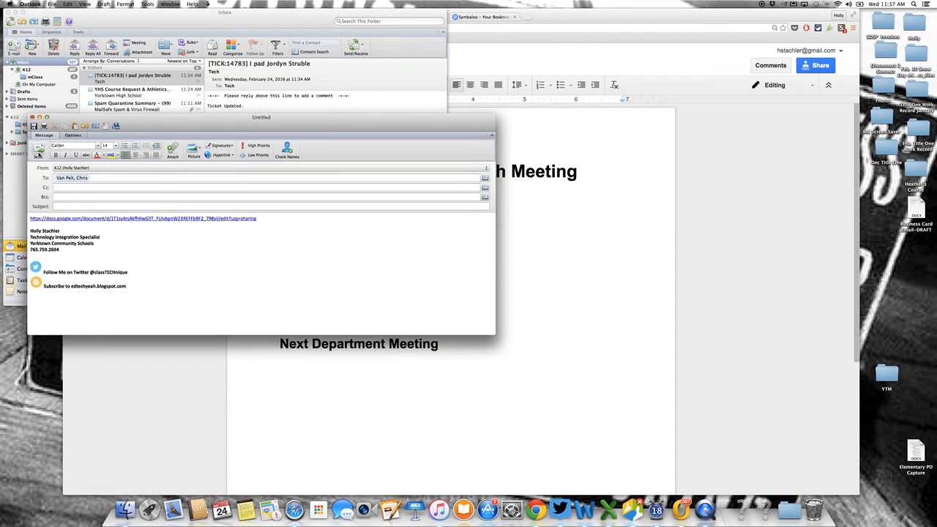
{"action": "left_click", "coordinate": [38, 150]}
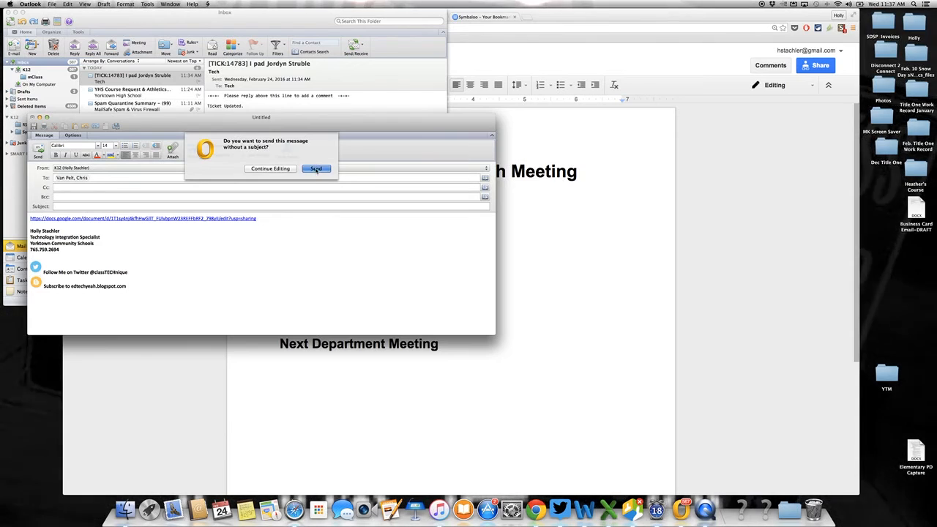
{"action": "left_click", "coordinate": [315, 165]}
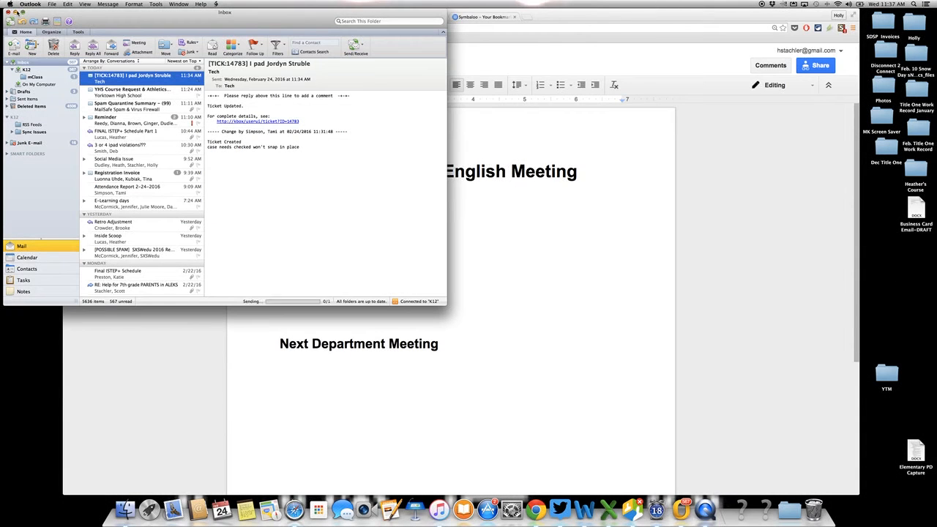
{"action": "left_click", "coordinate": [15, 12]}
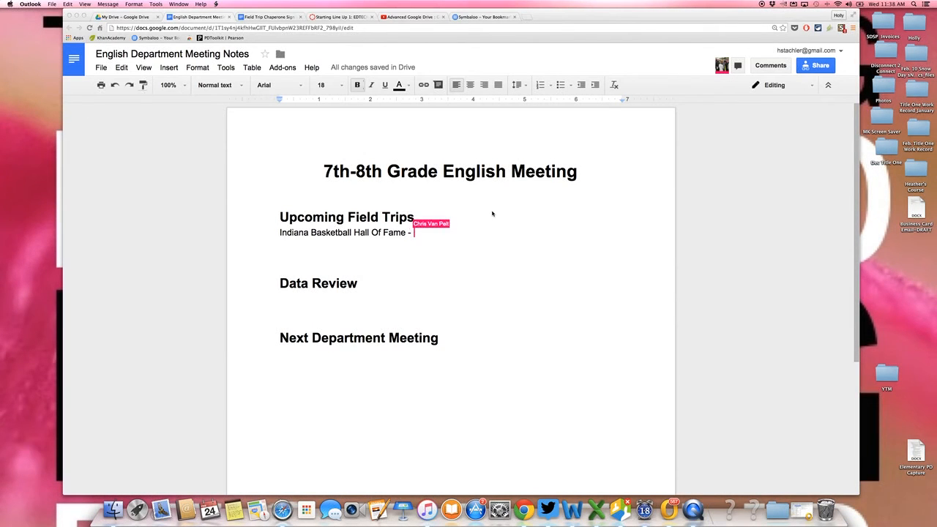
Add the entry "IRT-Play" on the line below the Indiana Basketball Hall Of Fame trip.
{"action": "left_click", "coordinate": [298, 247]}
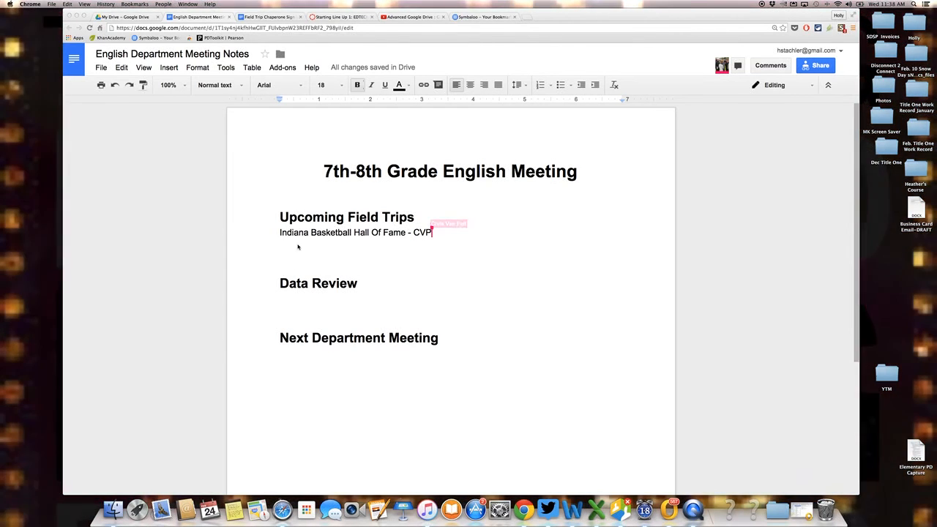
{"action": "left_click", "coordinate": [293, 243]}
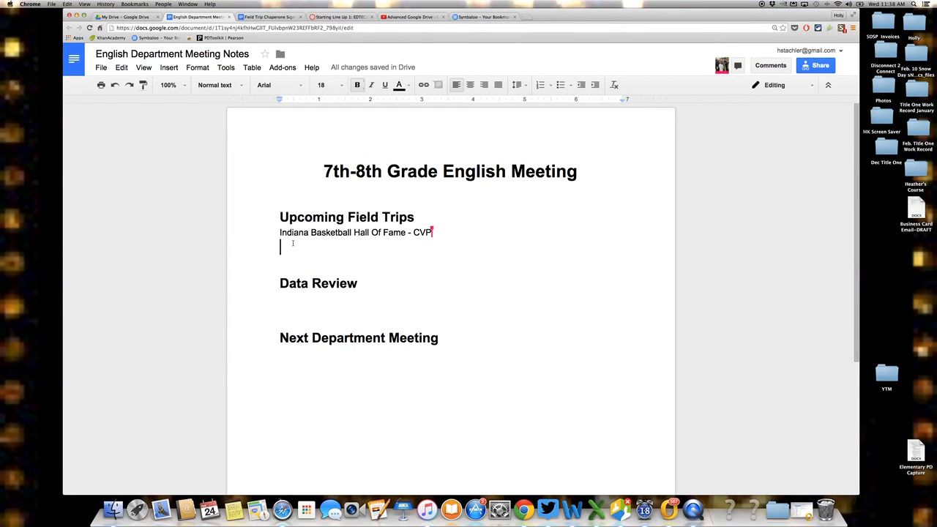
{"action": "type", "text": "IR"}
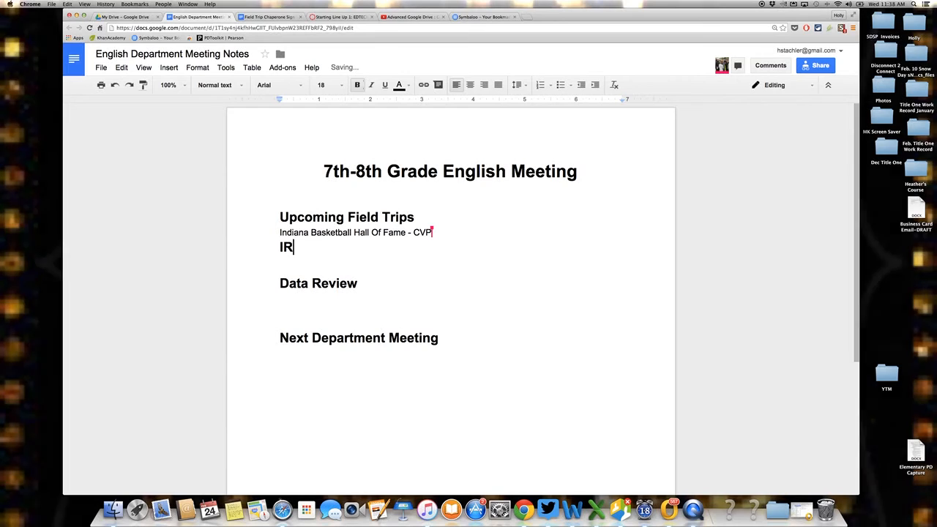
{"action": "type", "text": "T-"}
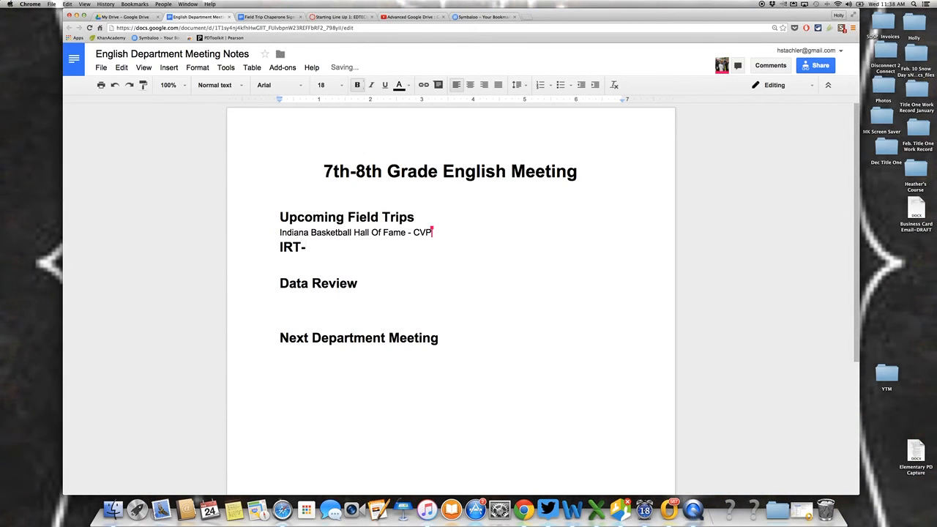
{"action": "type", "text": "Play"}
Format the IRT play entry as 14-point text without bold and append "(HS)" to it.
{"action": "left_click_drag", "start_coordinate": [344, 248], "coordinate": [263, 247]}
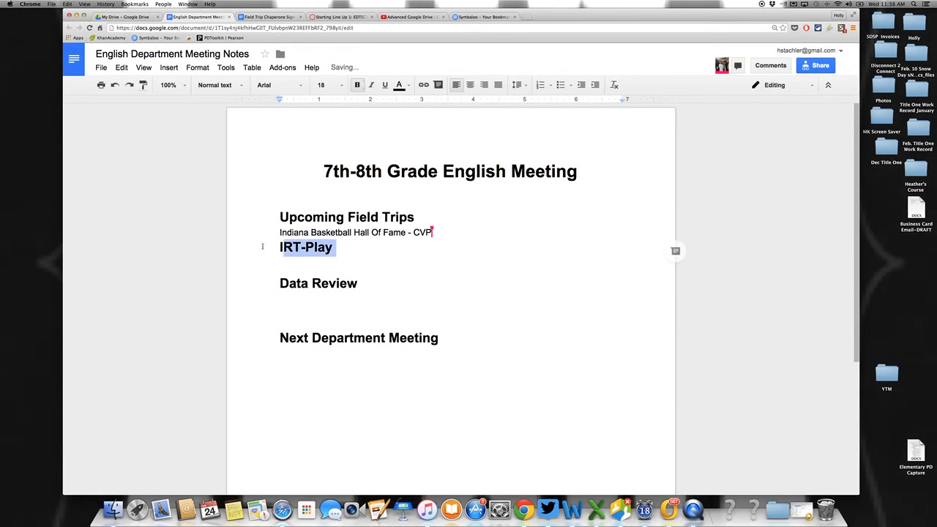
{"action": "left_click", "coordinate": [344, 85]}
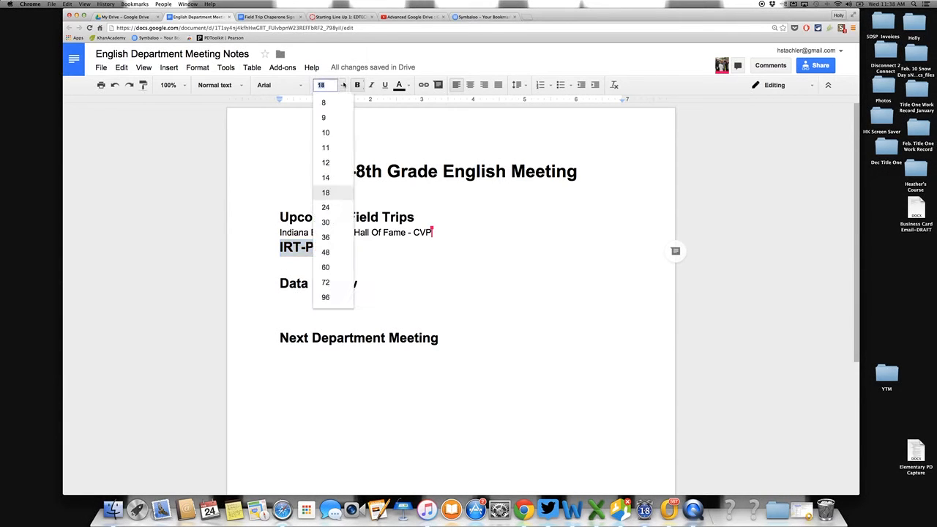
{"action": "left_click", "coordinate": [326, 177]}
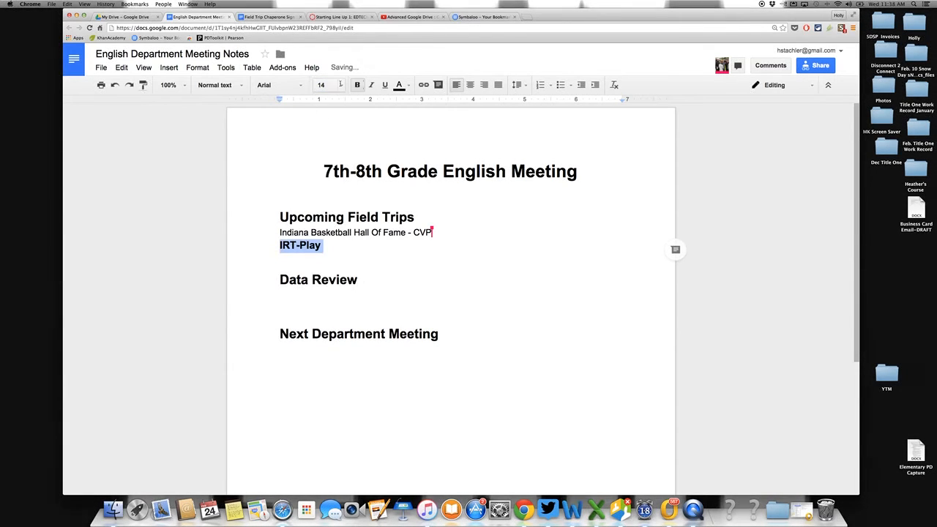
{"action": "left_click", "coordinate": [358, 87]}
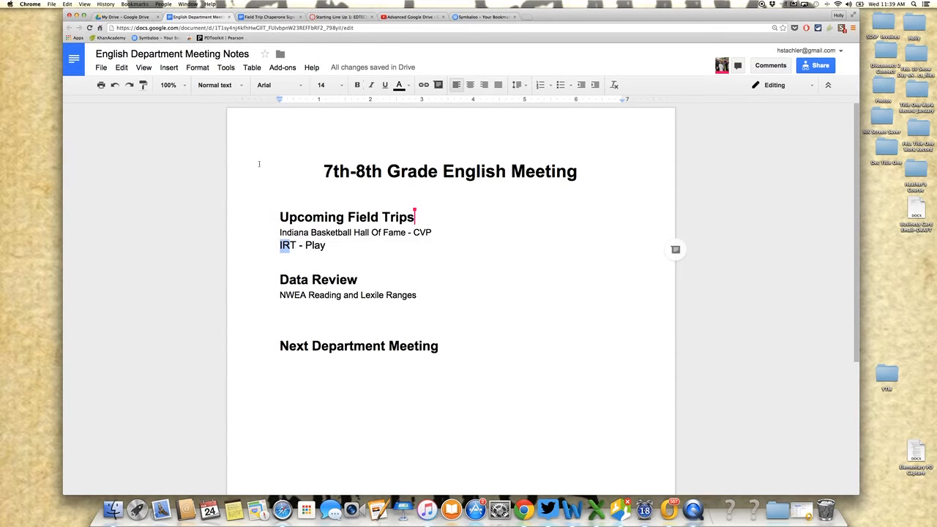
{"action": "left_click", "coordinate": [328, 246]}
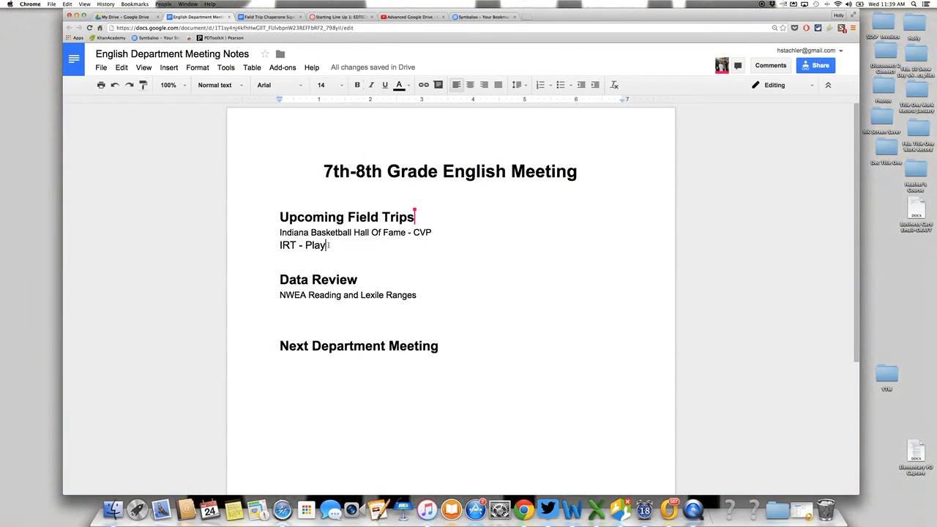
{"action": "type", "text": "(HS)"}
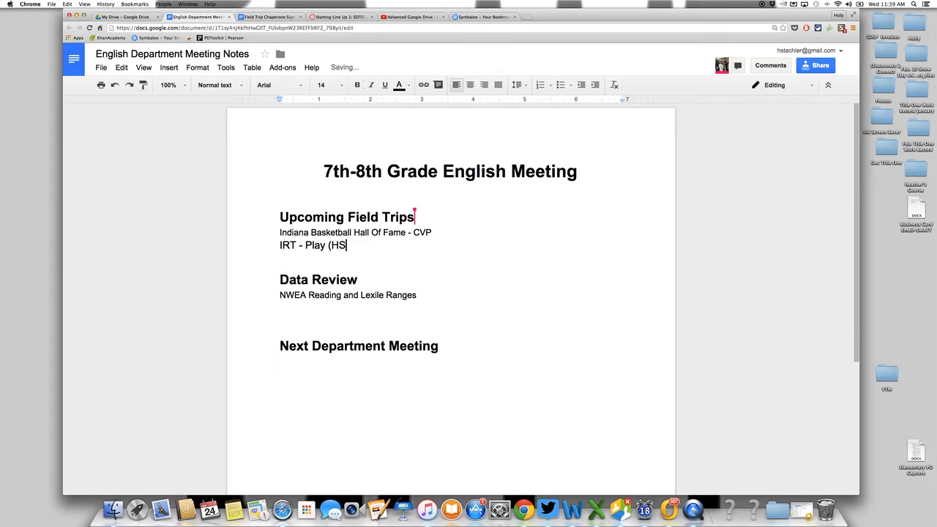
Add the 14-point, non-bold entry "Mid Year Data Review (HS)" below the NWEA Reading and Lexile Ranges line.
{"action": "left_click", "coordinate": [306, 305]}
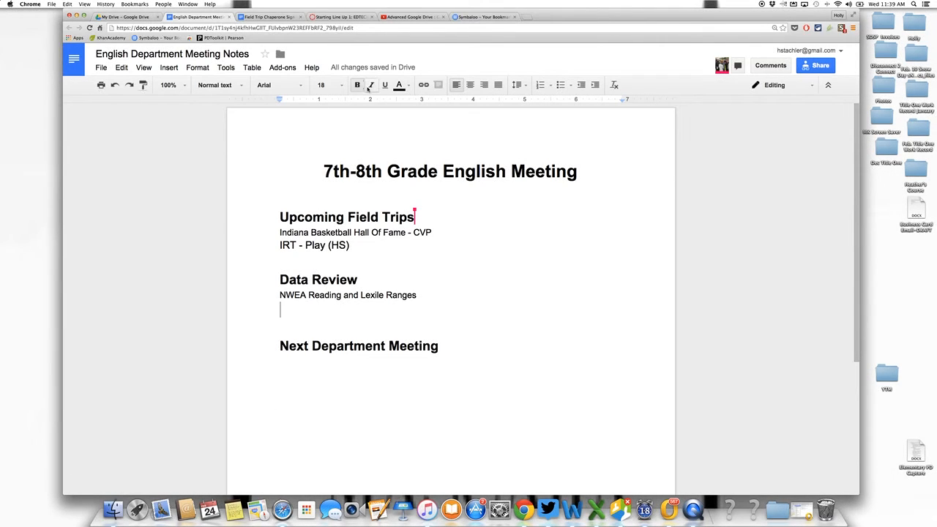
{"action": "left_click", "coordinate": [341, 87]}
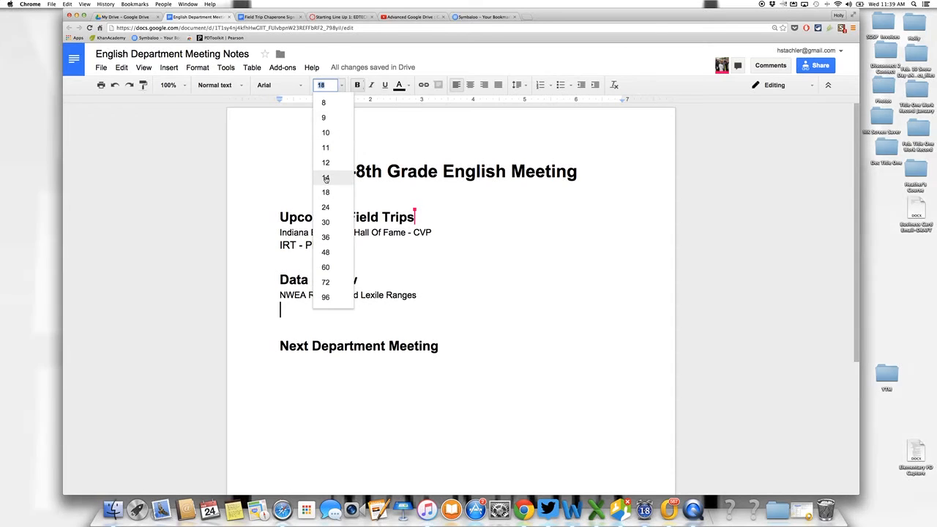
{"action": "left_click", "coordinate": [326, 178]}
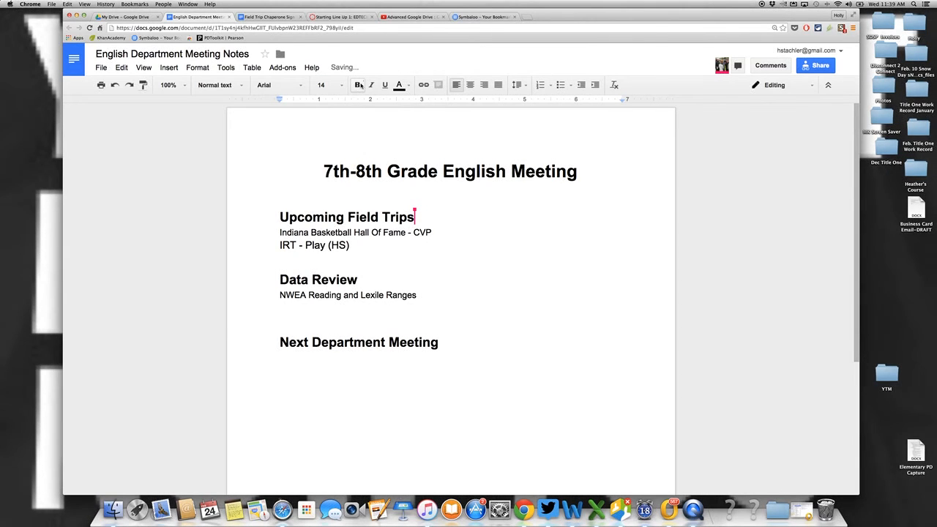
{"action": "type", "text": "Mid Year Dad"}
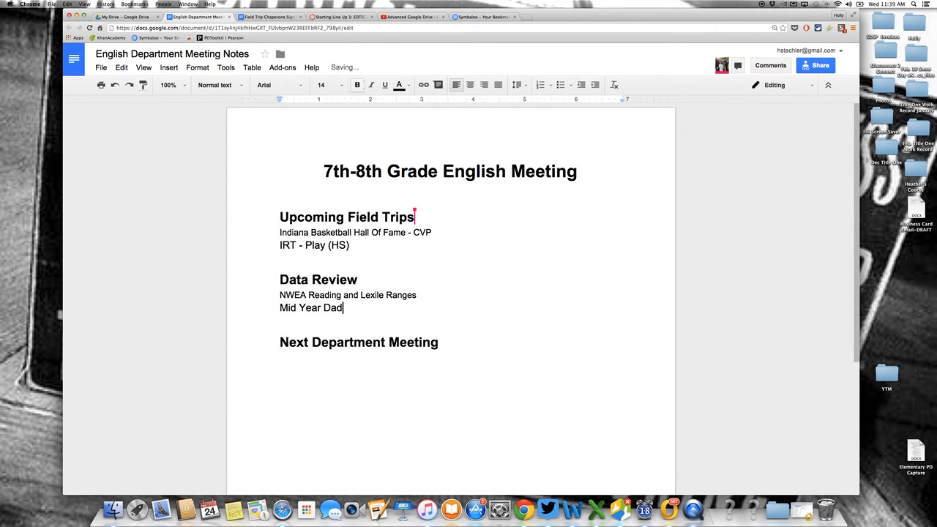
{"action": "key", "text": "BackSpace"}
{"action": "type", "text": "ta Review"}
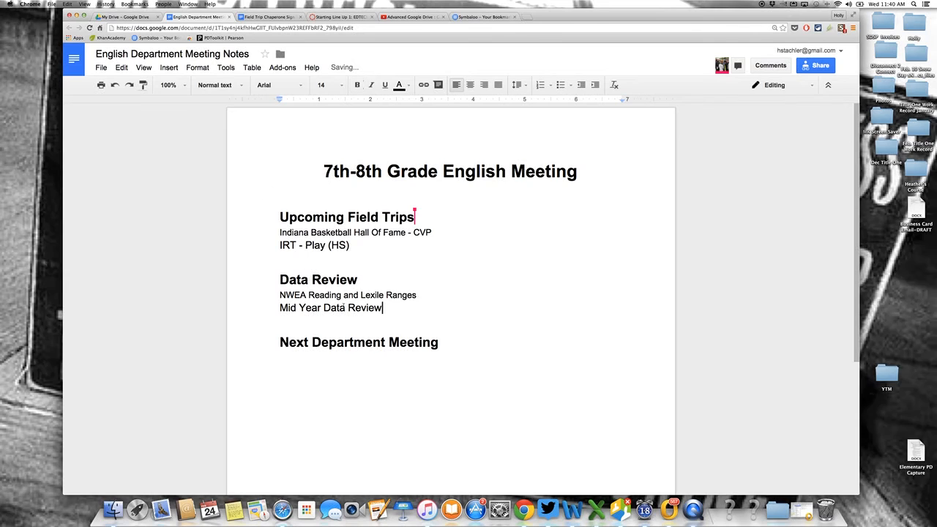
{"action": "type", "text": " (HS)"}
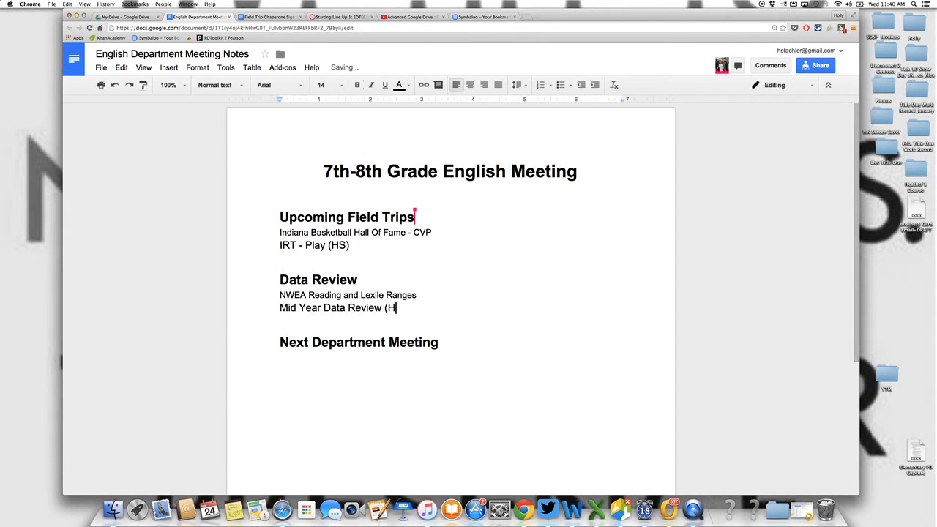
Add the date "March 1, 2016" below the Next Department Meeting heading, leaving one blank line between them.
{"action": "left_click", "coordinate": [294, 361]}
{"action": "left_click", "coordinate": [443, 345]}
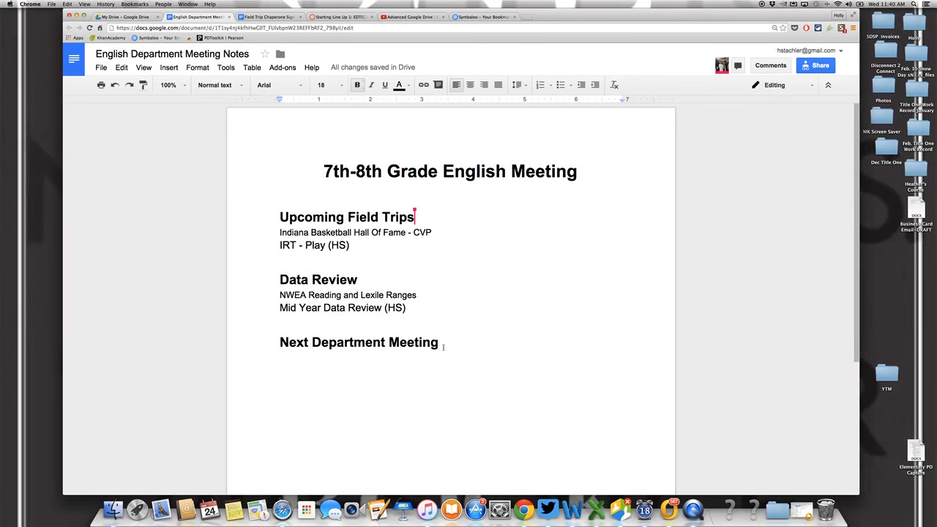
{"action": "key", "text": "Return"}
{"action": "key", "text": "Return"}
{"action": "type", "text": "March "}
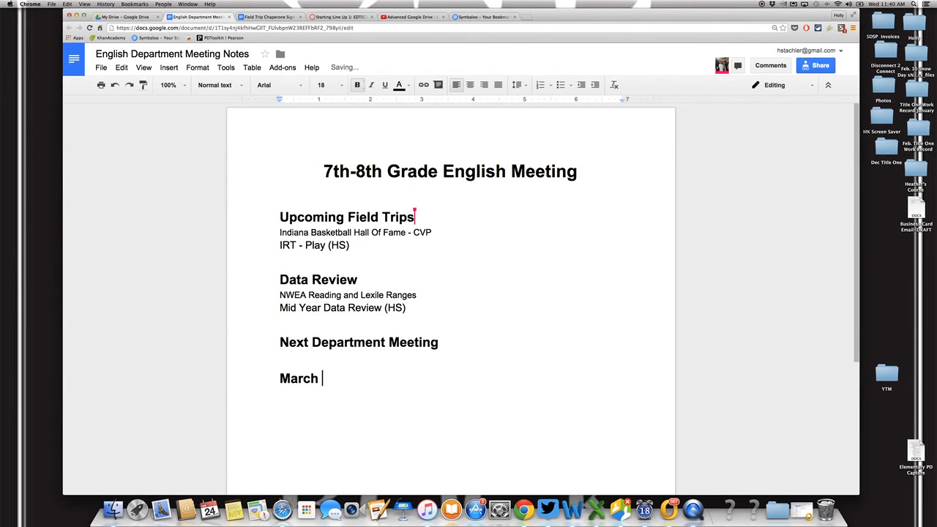
{"action": "type", "text": "1, 2016"}
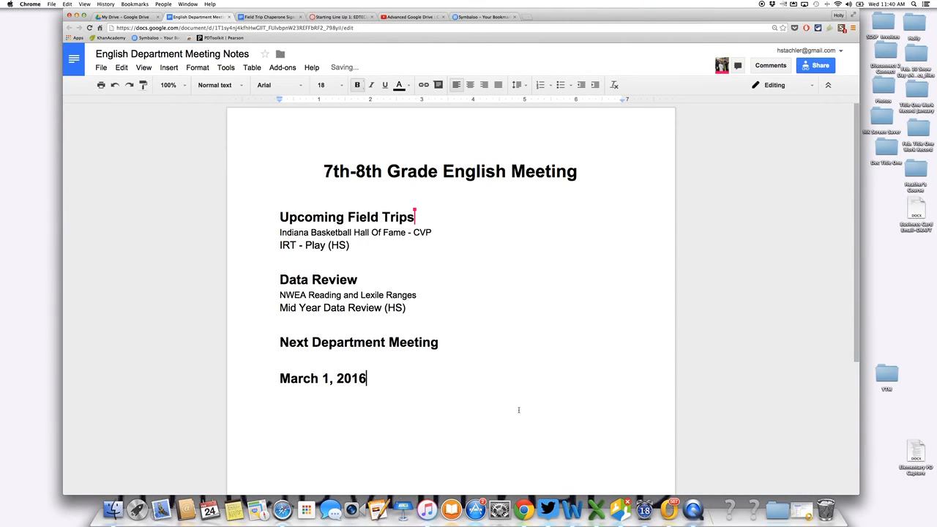
Change the meeting notes' link sharing to "Anyone with the link can view".
{"action": "left_click", "coordinate": [816, 66]}
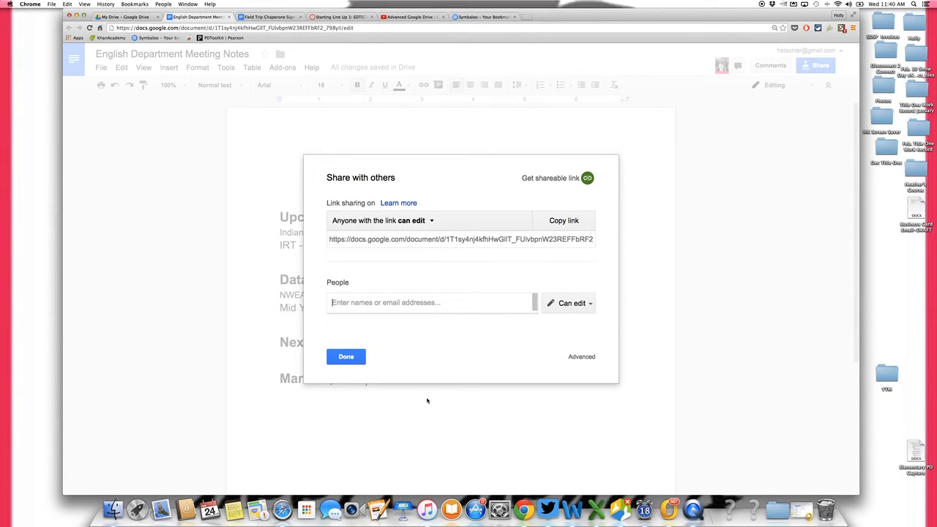
{"action": "left_click", "coordinate": [429, 223]}
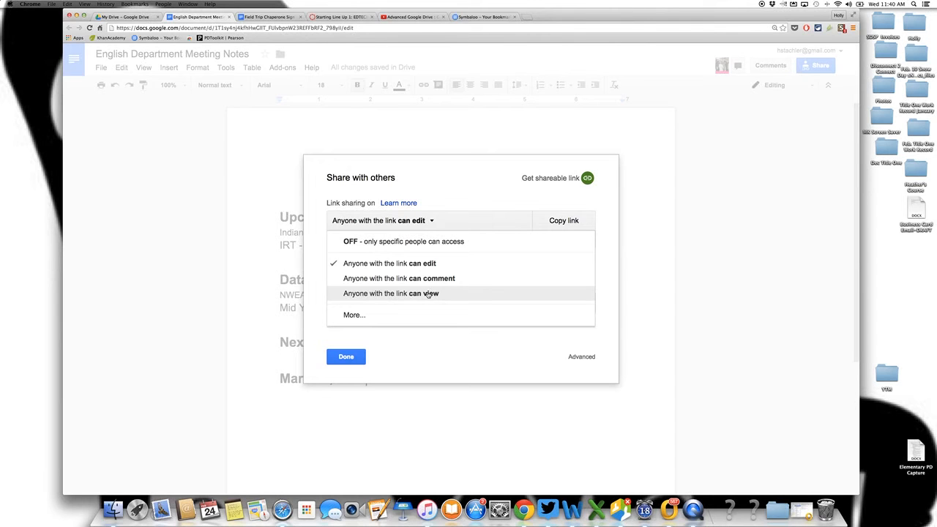
{"action": "left_click", "coordinate": [428, 294]}
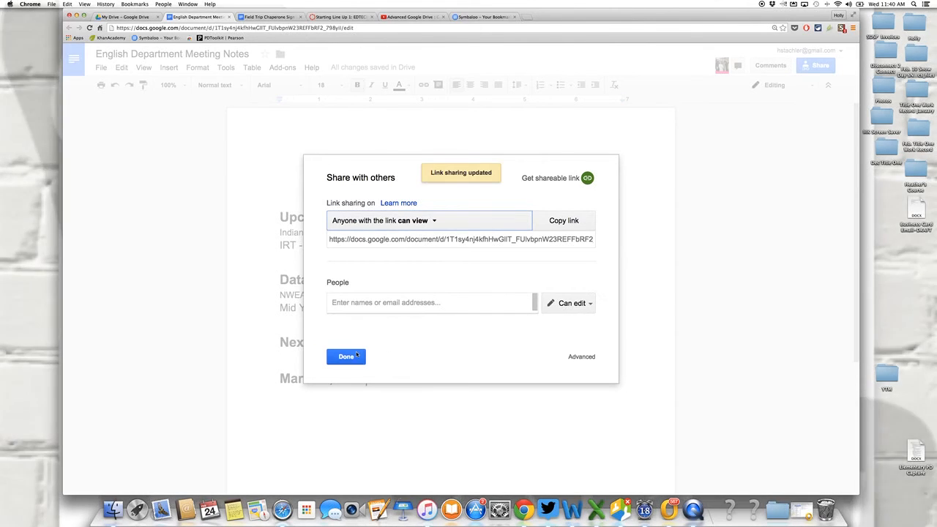
{"action": "left_click", "coordinate": [347, 357]}
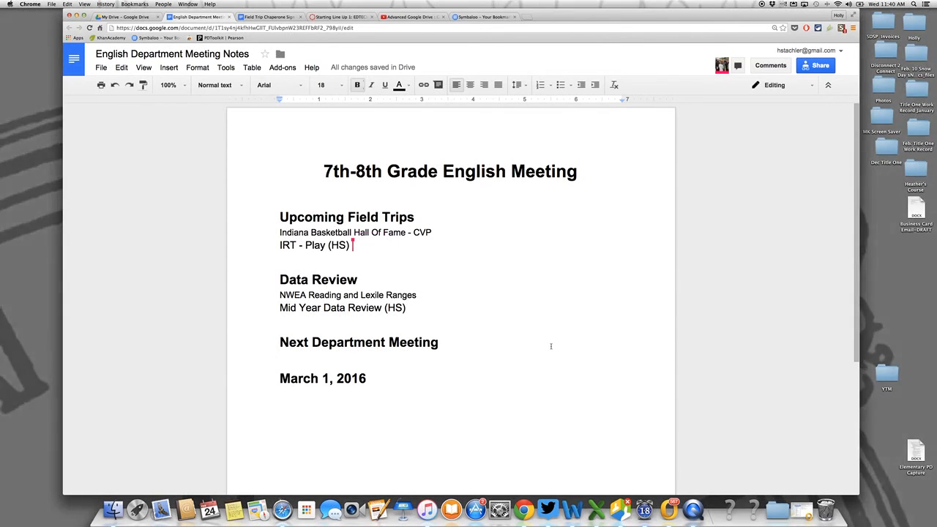
Switch the meeting notes' link sharing to "Anyone with the link can edit" and back to "Anyone with the link can view".
{"action": "left_click", "coordinate": [813, 65]}
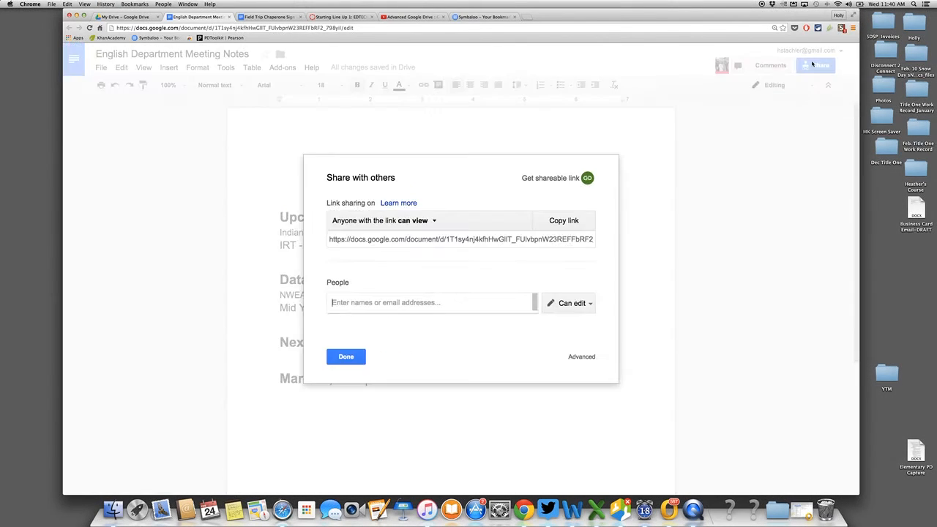
{"action": "left_click", "coordinate": [430, 220]}
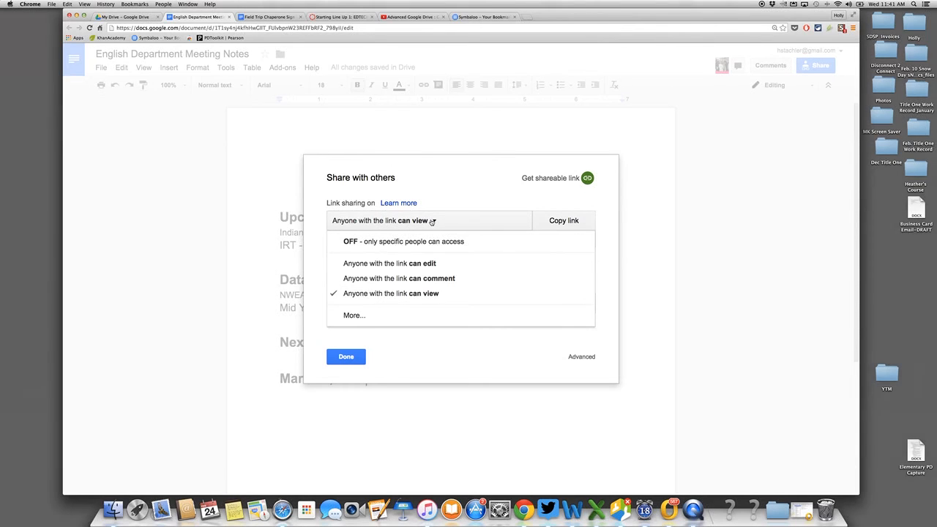
{"action": "left_click", "coordinate": [423, 263]}
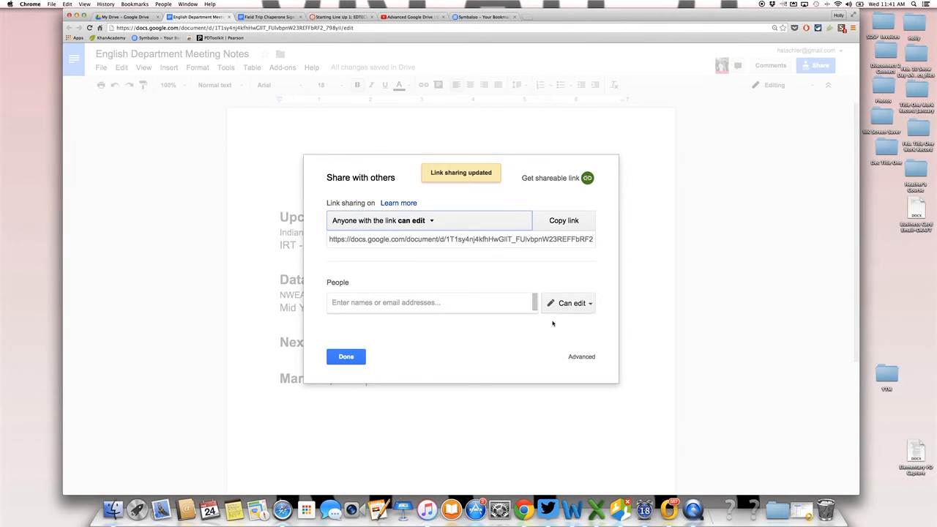
{"action": "left_click", "coordinate": [430, 220]}
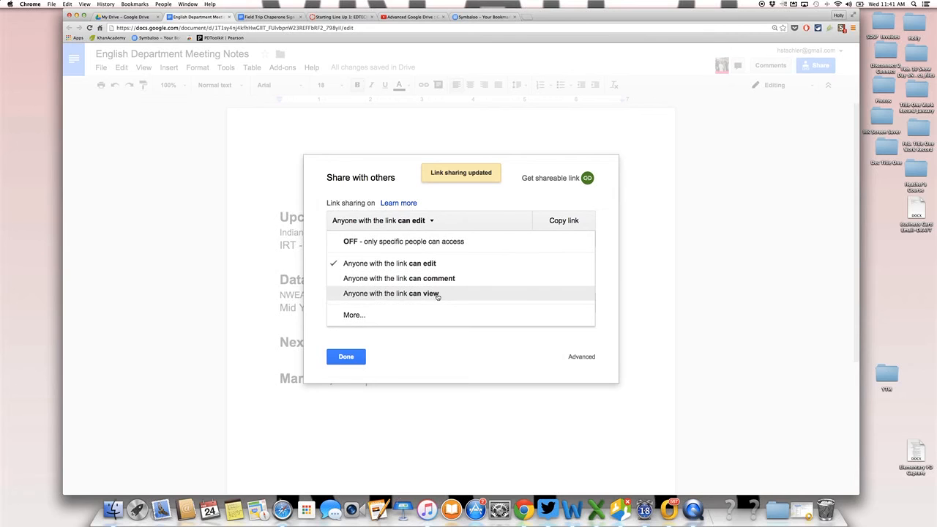
{"action": "left_click", "coordinate": [441, 294]}
{"action": "left_click", "coordinate": [357, 360]}
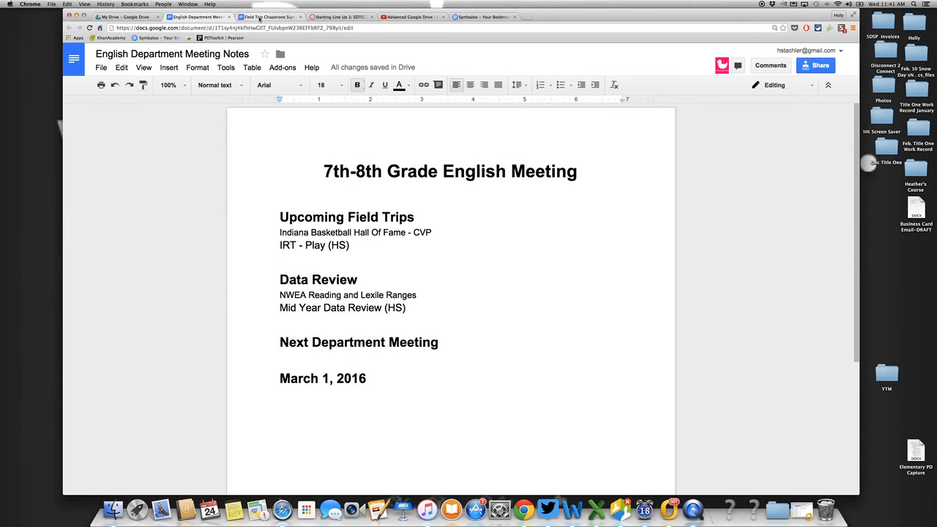
In the Field Trip Chaperone Sign Up document, set link sharing to "Anyone with the link can edit" and copy the link.
{"action": "left_click", "coordinate": [259, 17]}
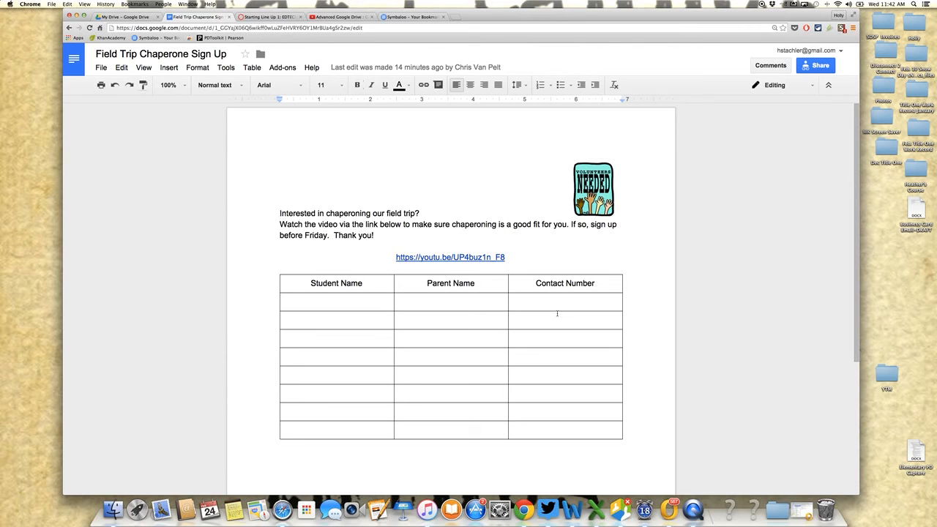
{"action": "left_click", "coordinate": [809, 66]}
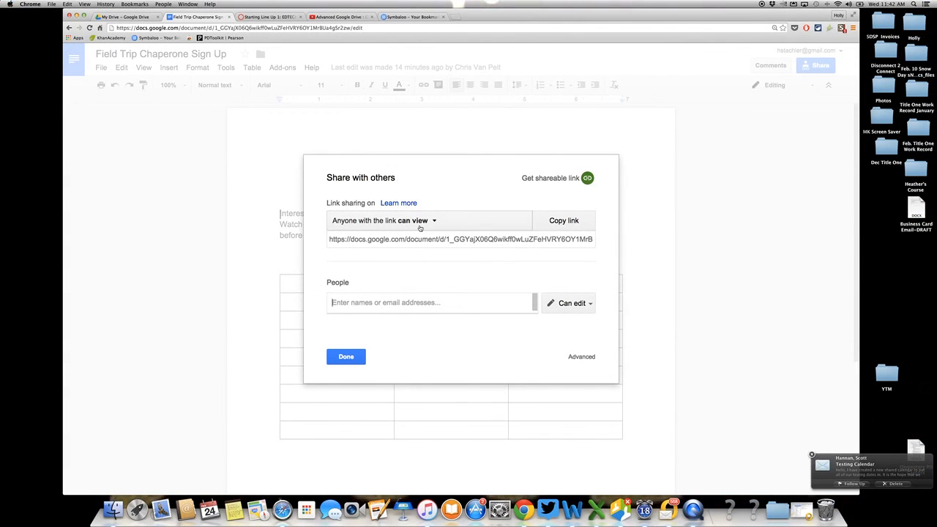
{"action": "left_click", "coordinate": [418, 224]}
{"action": "left_click", "coordinate": [423, 265]}
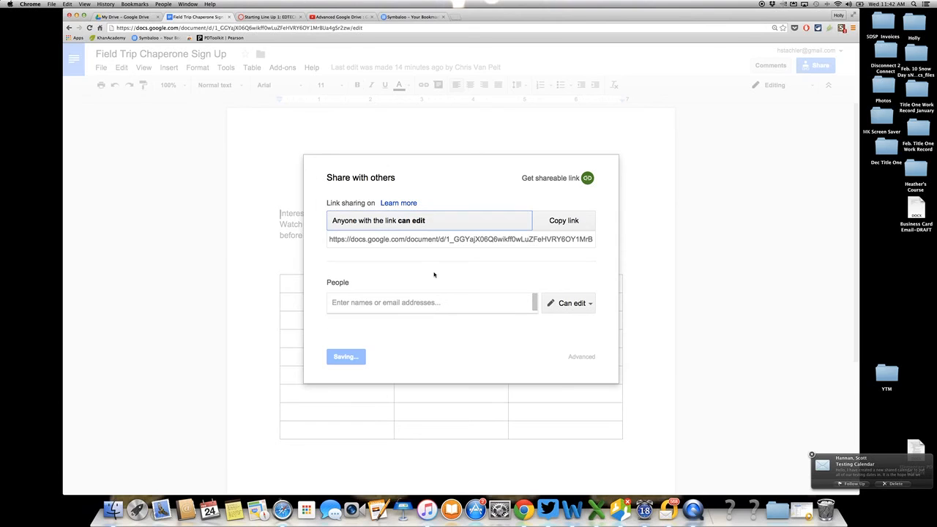
{"action": "left_click", "coordinate": [441, 243]}
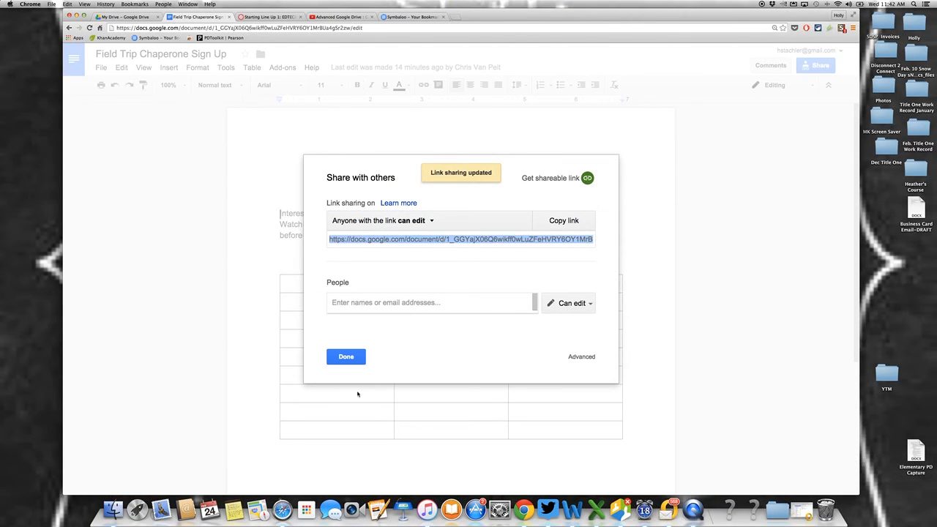
{"action": "left_click", "coordinate": [345, 357]}
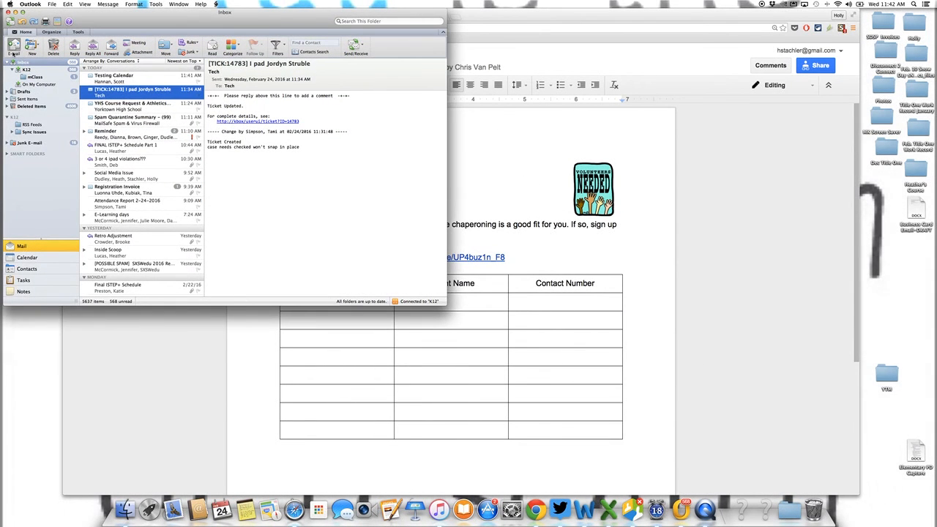
Switch to Outlook and compose a new email addressed to the colleague, with the copied sign-up document link pasted in the body.
{"action": "left_click", "coordinate": [13, 49]}
{"action": "type", "text": "cv"}
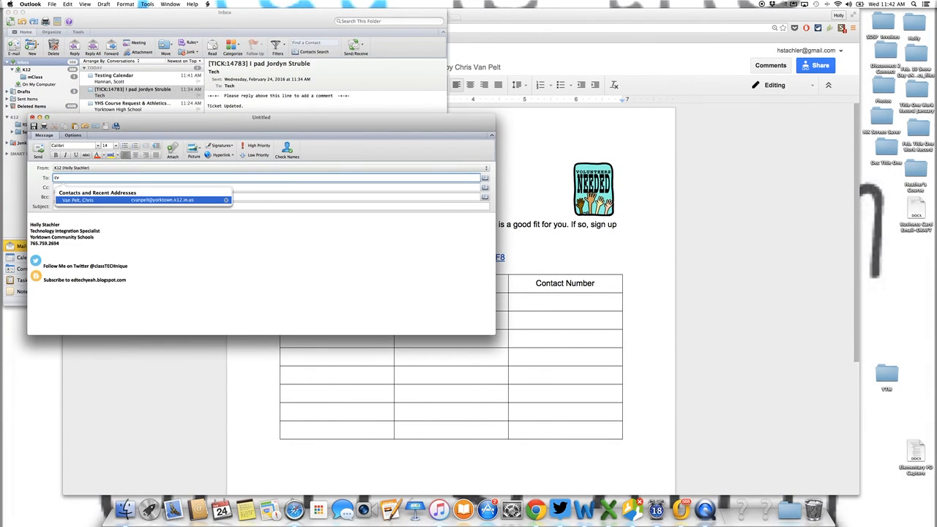
{"action": "key", "text": "Return"}
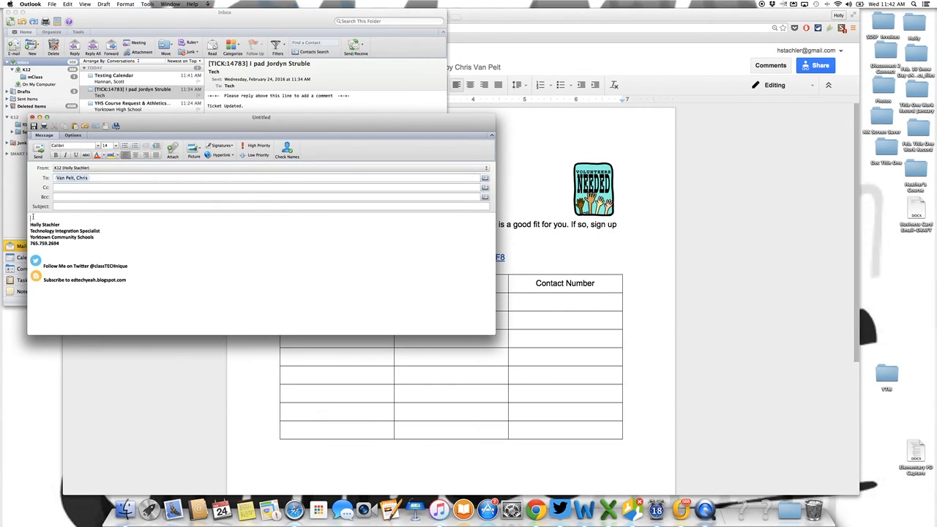
{"action": "key", "text": "Return"}
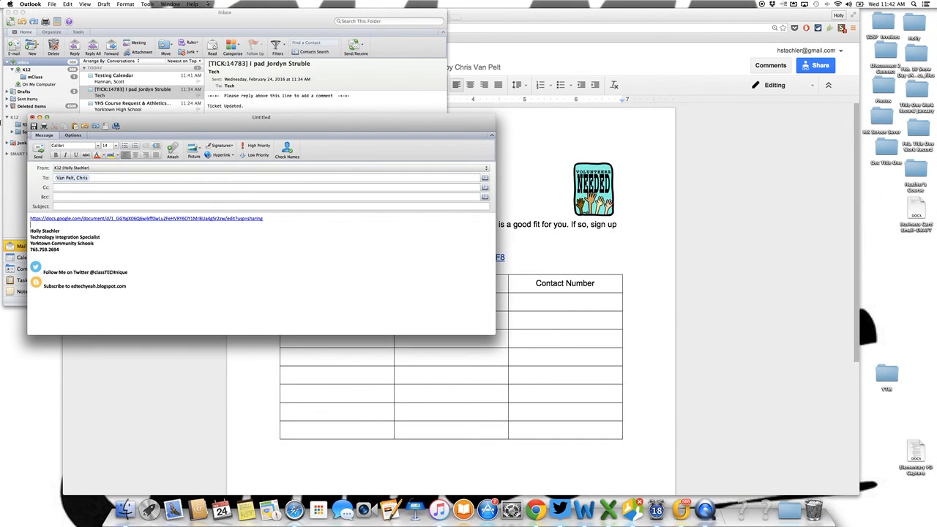
Send the email without a subject and minimize the Outlook inbox window.
{"action": "left_click", "coordinate": [38, 156]}
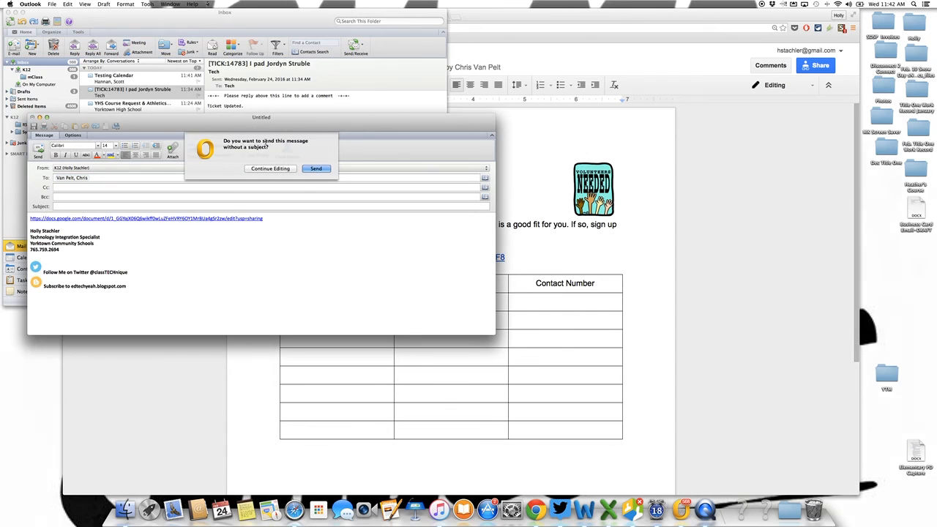
{"action": "left_click", "coordinate": [315, 143]}
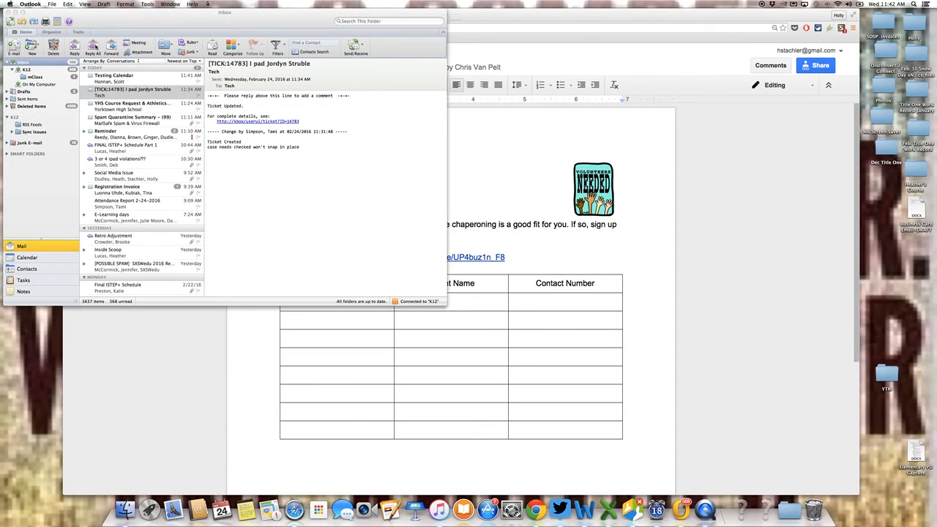
{"action": "left_click", "coordinate": [14, 13]}
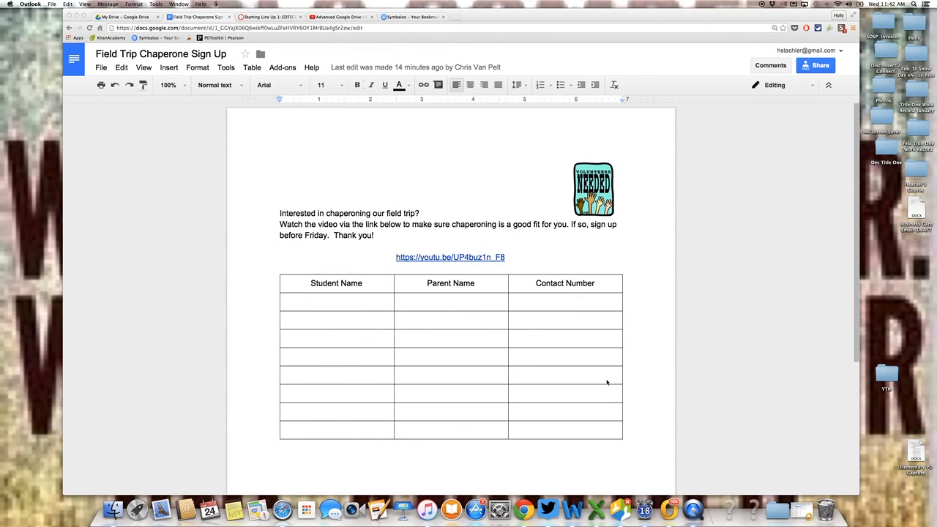